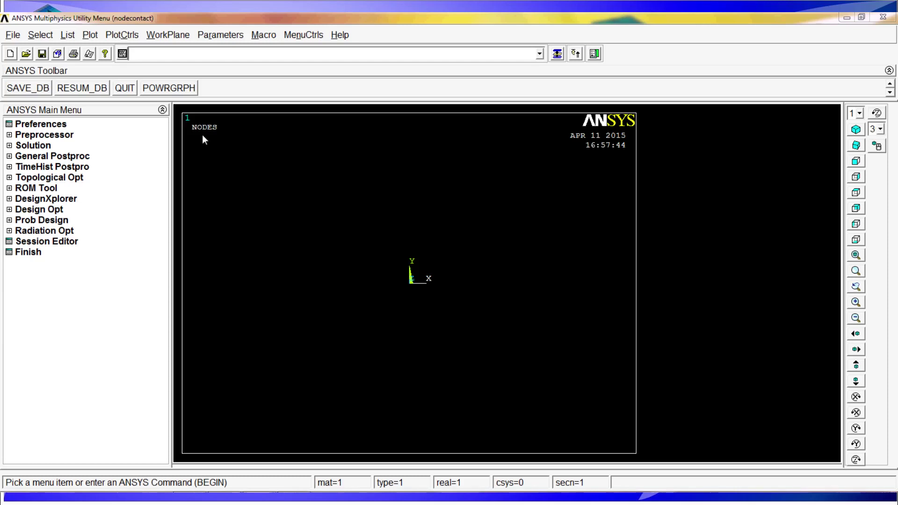
Resume the saved database and plot the model's volumes
click(94, 88)
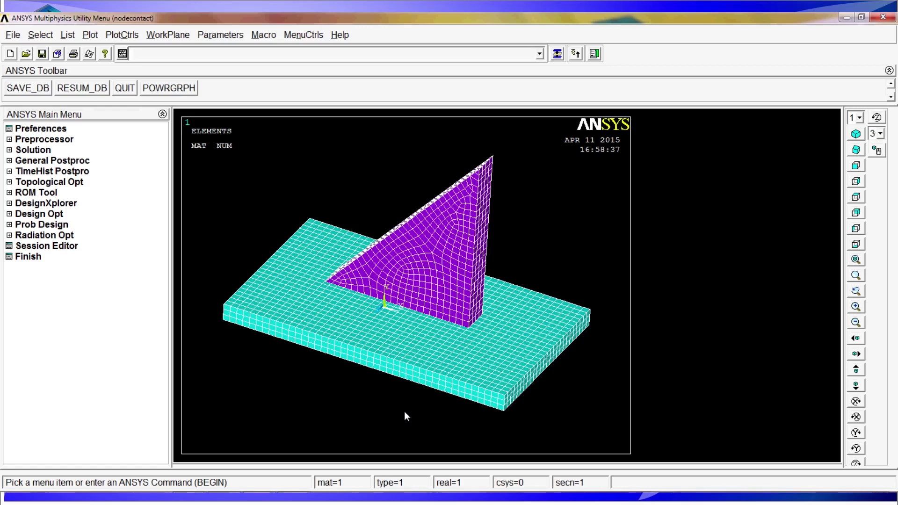
text(vplot)
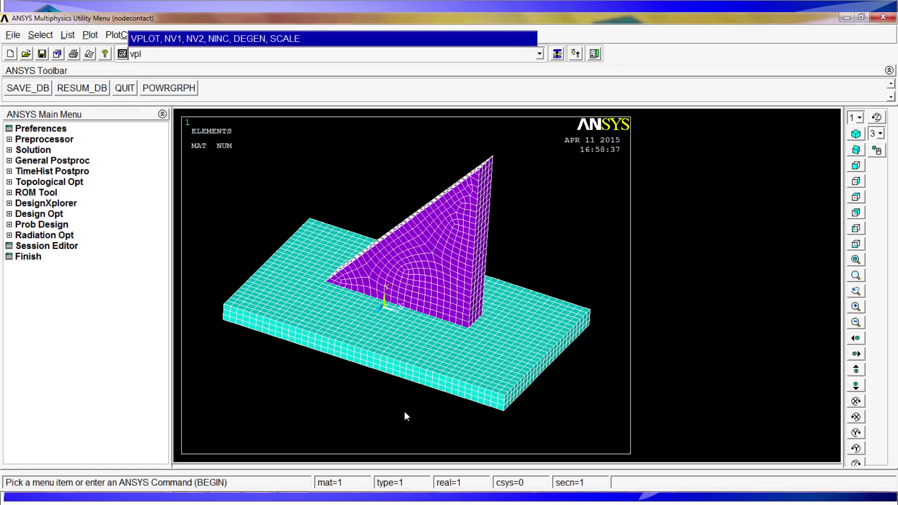
key(Return)
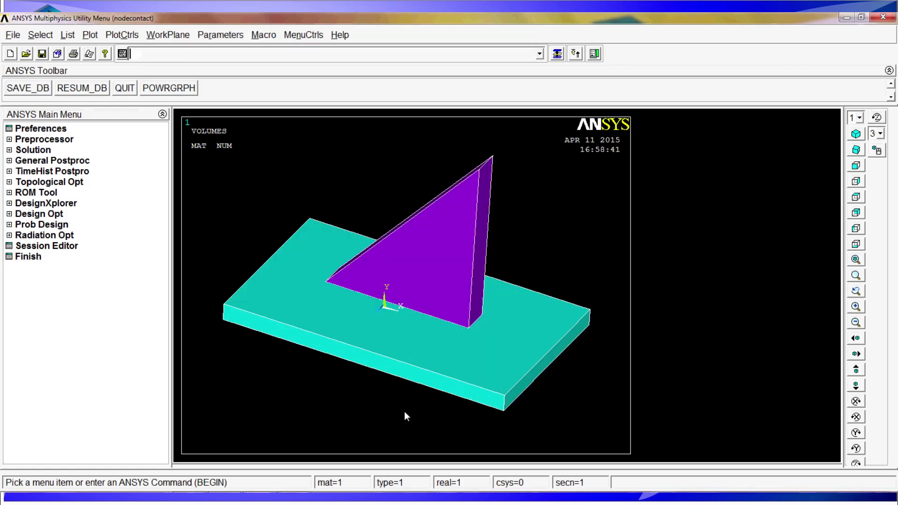
Enter the preprocessor and use ASEL with picking to select only the top area of the rectangular plate
click(876, 150)
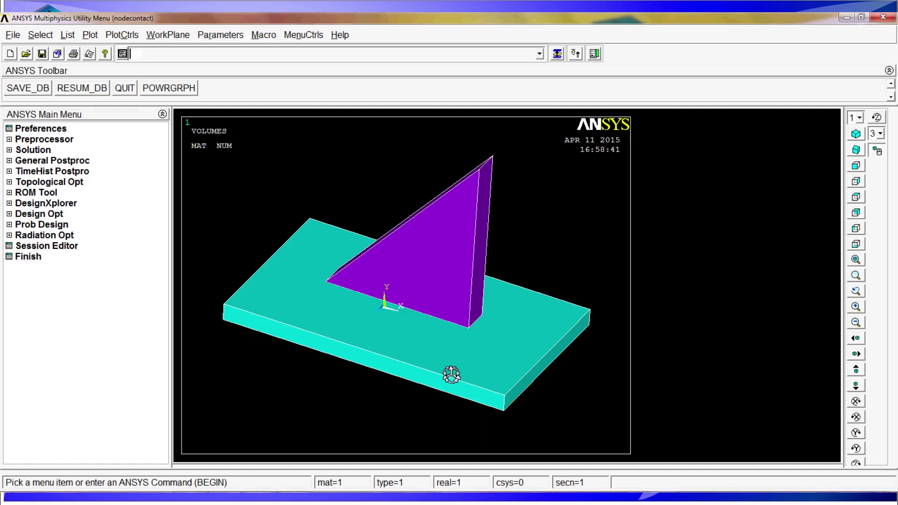
right_drag(453, 373, 462, 356)
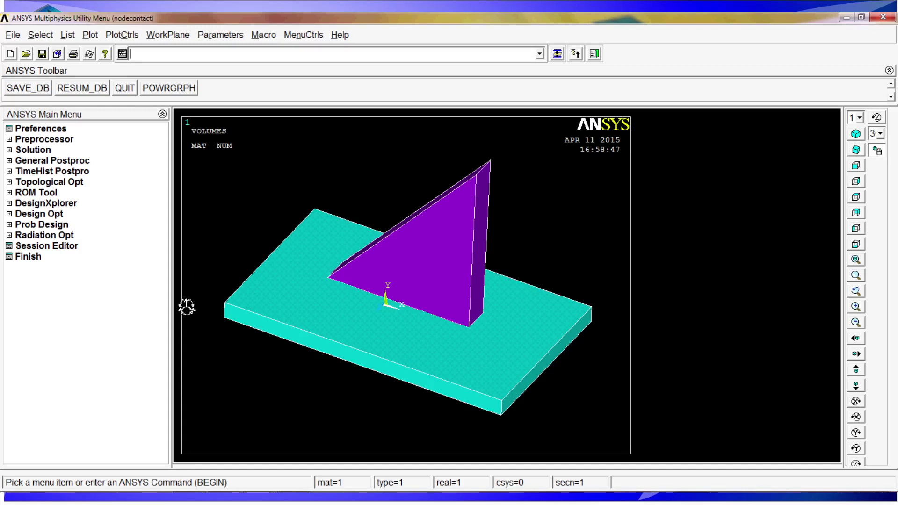
mouse_move(342, 337)
right_down()
mouse_move(500, 254)
mouse_move(643, 297)
mouse_move(437, 361)
mouse_move(251, 217)
mouse_move(707, 388)
mouse_move(508, 312)
mouse_move(486, 358)
right_up()
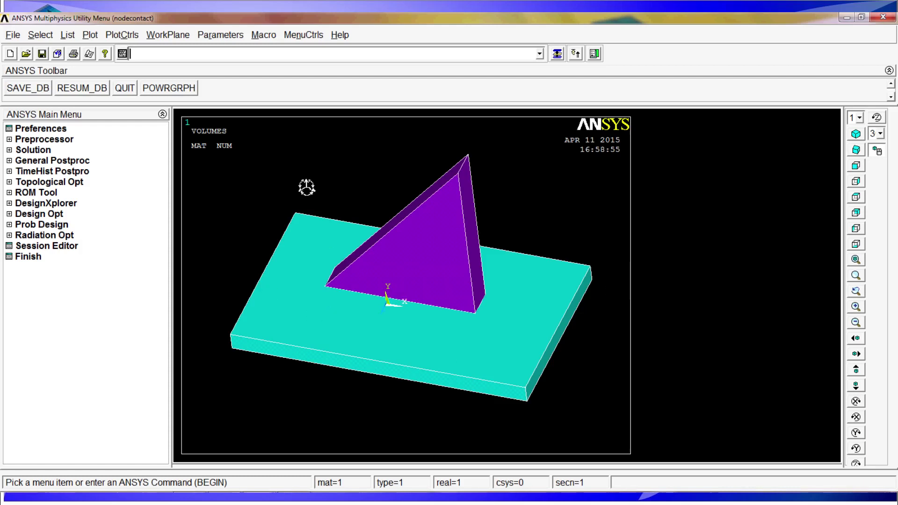
mouse_move(389, 355)
right_down()
mouse_move(349, 313)
mouse_move(364, 336)
right_up()
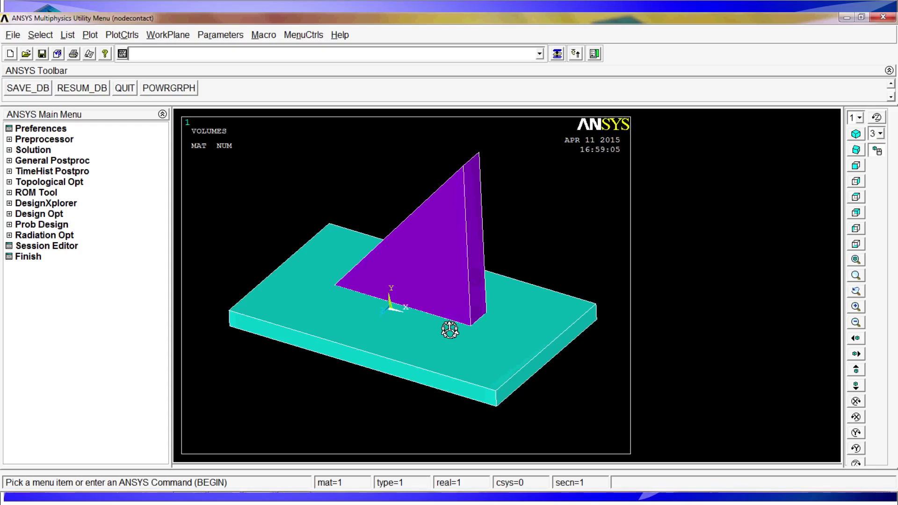
click(44, 140)
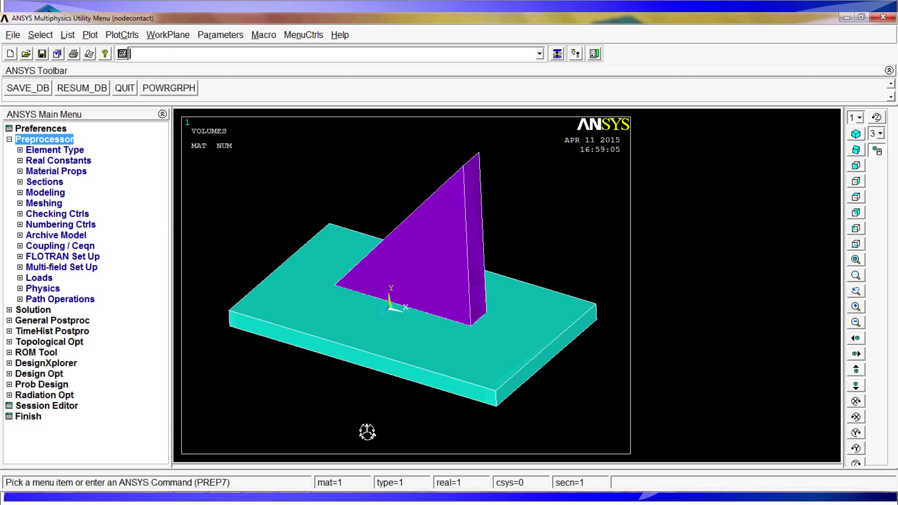
text(ase)
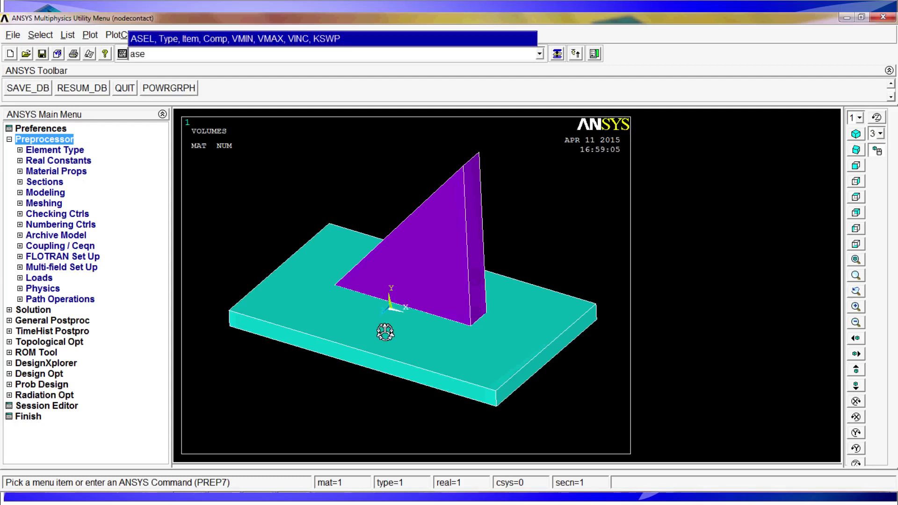
text(l,s,p)
key(Return)
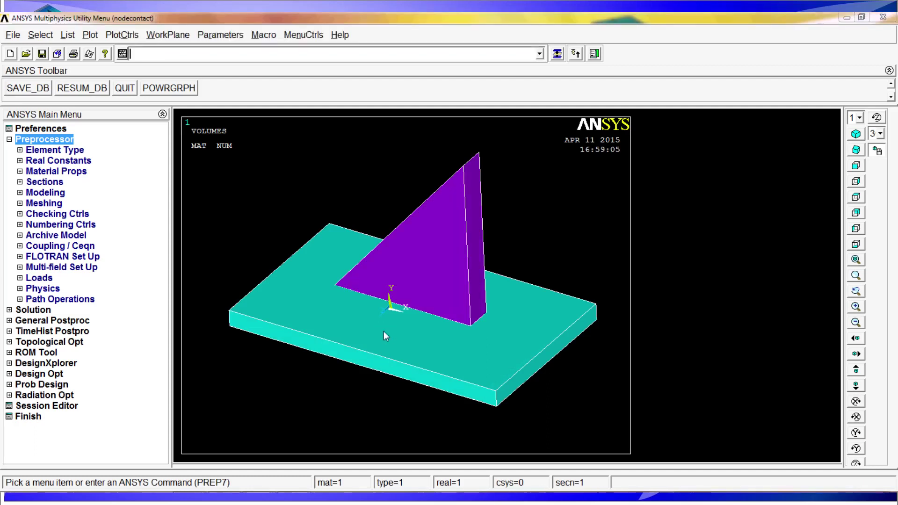
click(388, 306)
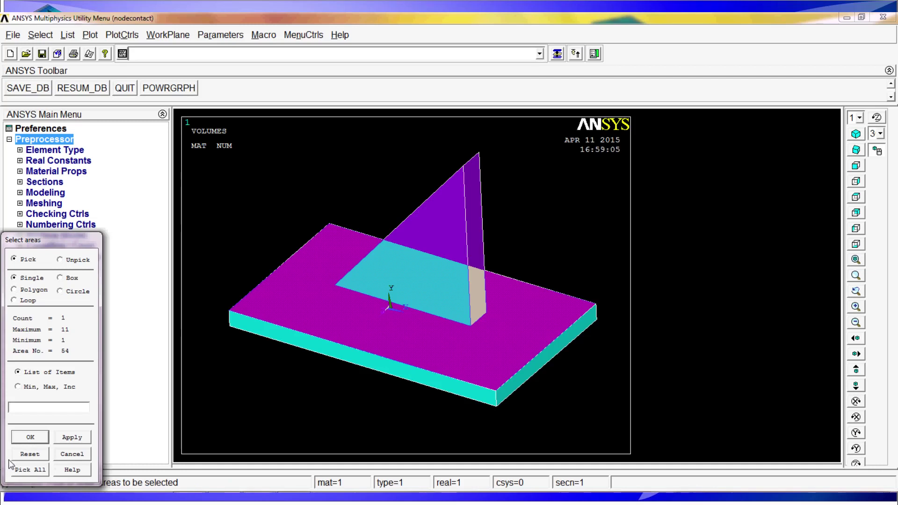
click(28, 438)
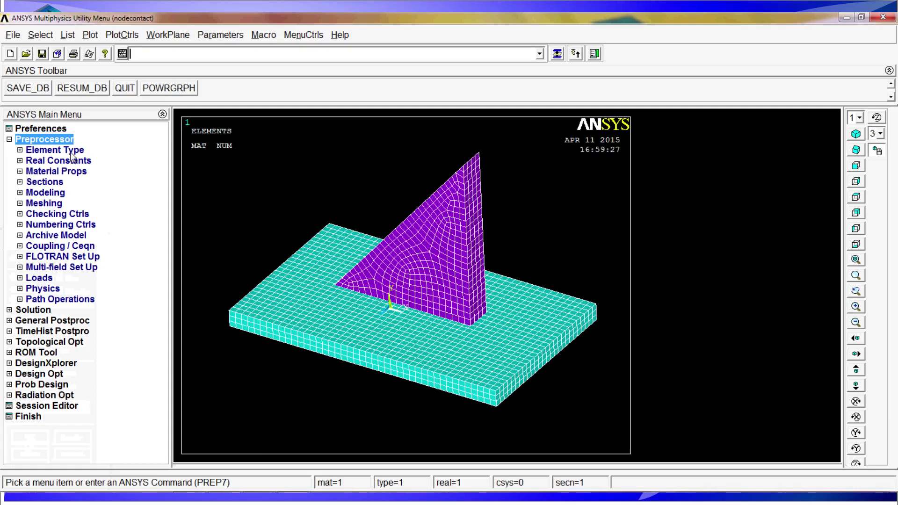
Review the defined element types in the preprocessor without changing them
click(55, 150)
click(61, 161)
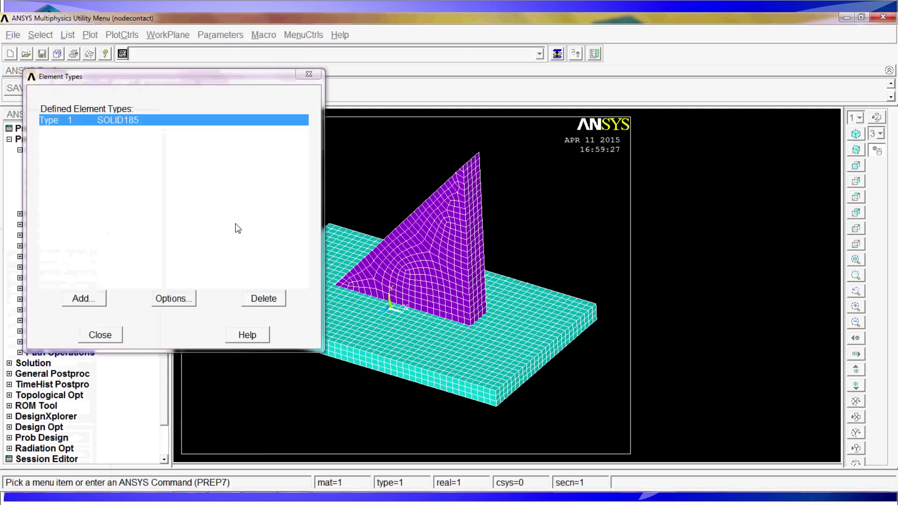
click(95, 336)
click(56, 140)
click(56, 140)
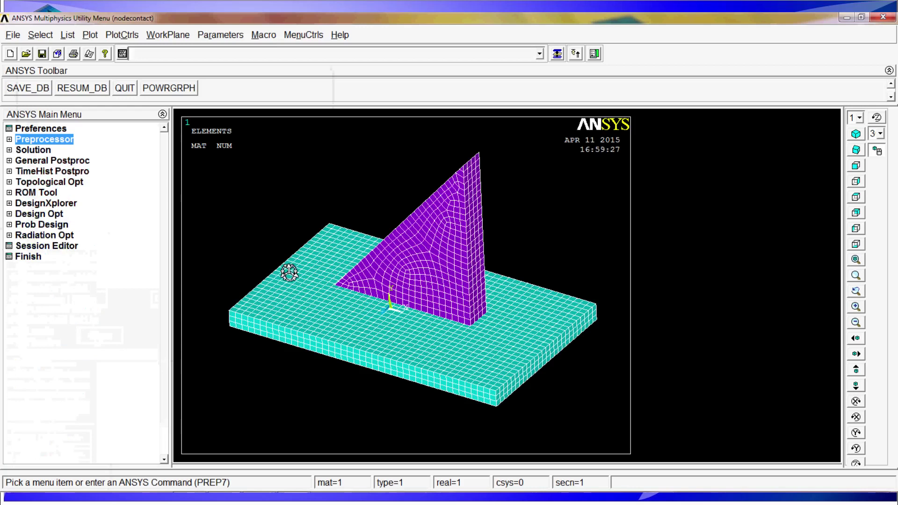
click(49, 141)
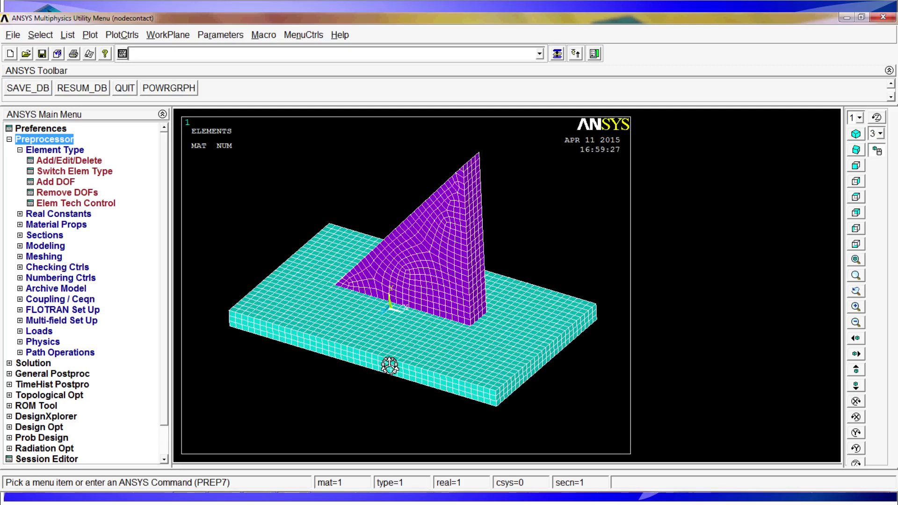
Plot the currently selected area of the plate
text(aplot)
key(Return)
key(Return)
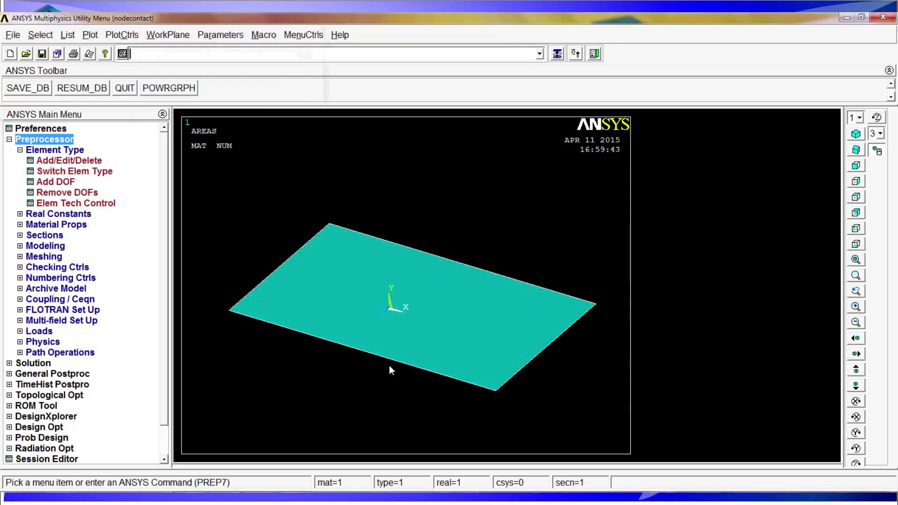
Select the nodes attached to the plate's top area with NSLA and plot them
text(n)
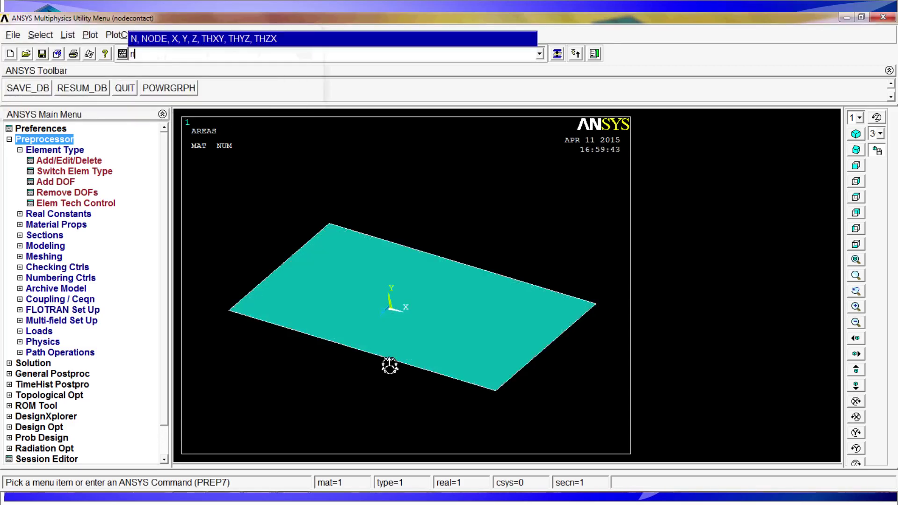
text(sla,s)
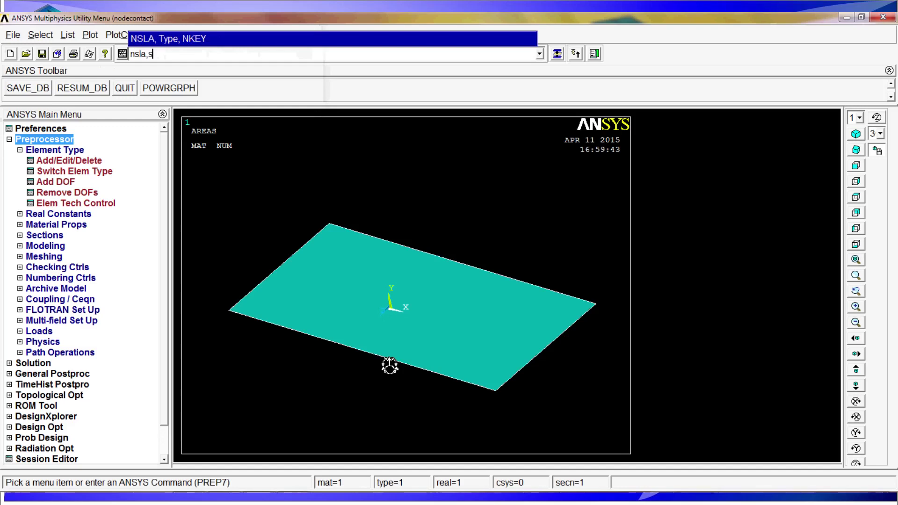
key(Return)
text(nplot)
key(Return)
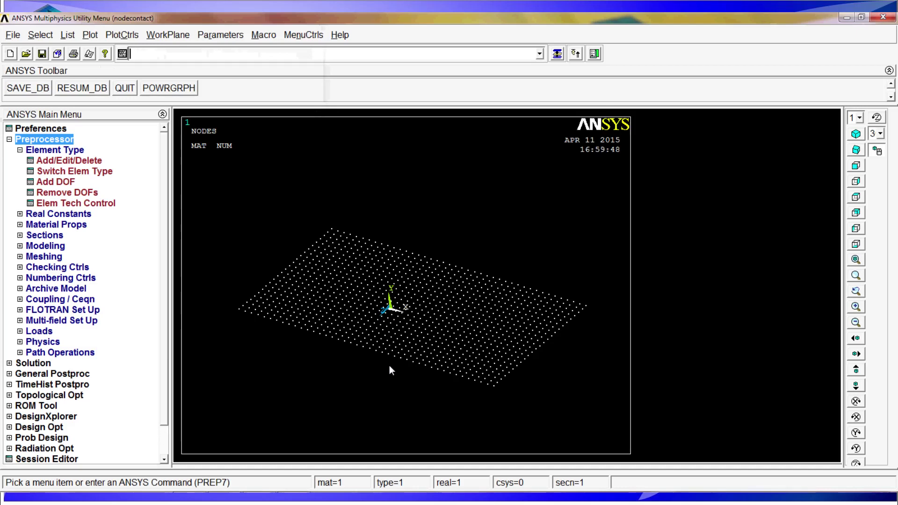
Group the selected plate nodes into a node component named a1
text(cm,)
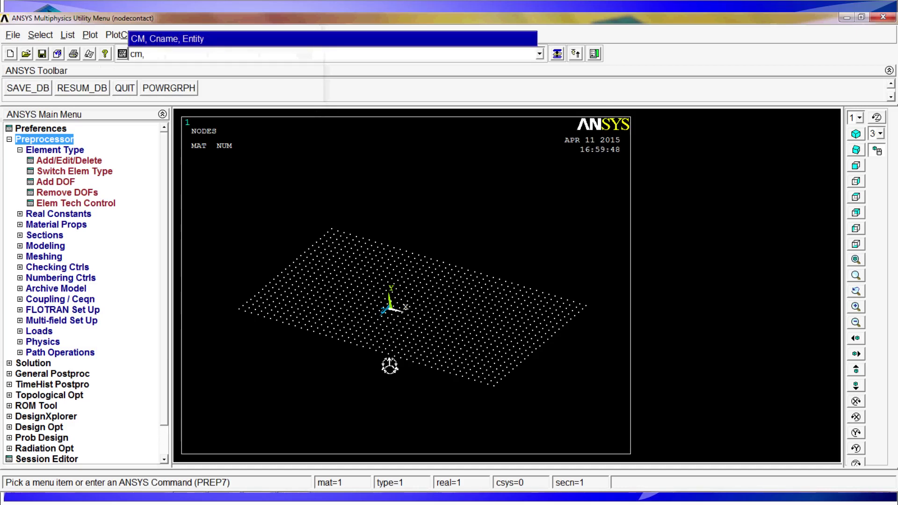
text(a1,nodes)
key(Return)
Reselect all entities and replot the areas and the volumes
text(aplot)
key(Return)
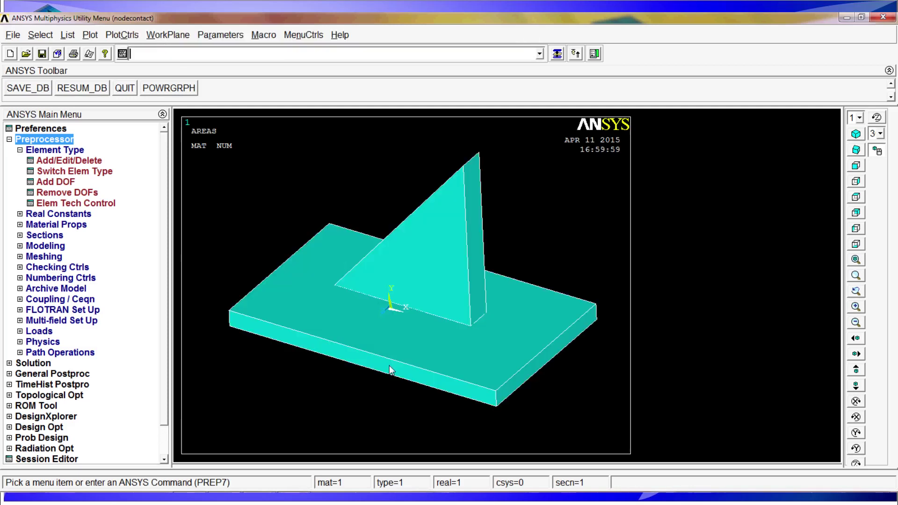
text(vplot)
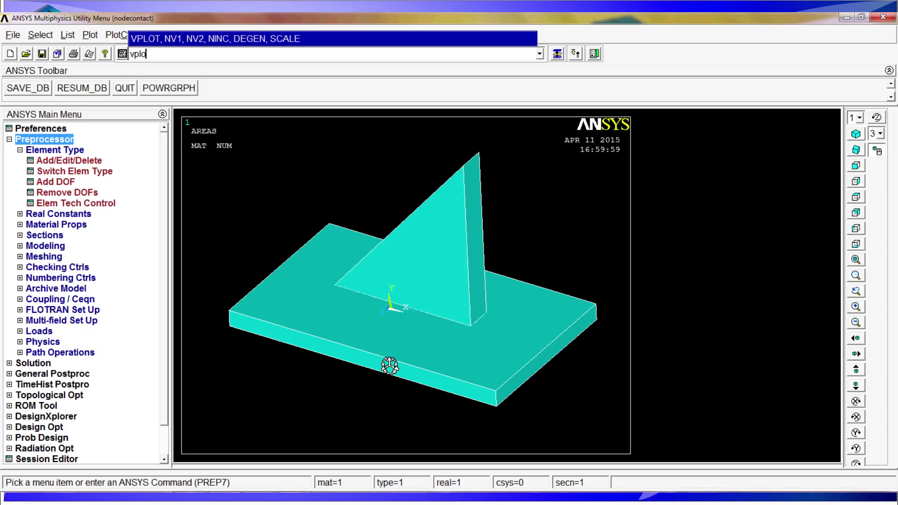
key(Return)
Use ASEL with picking to select only the bottom area of the triangular body, where it meets the plate
text(asel)
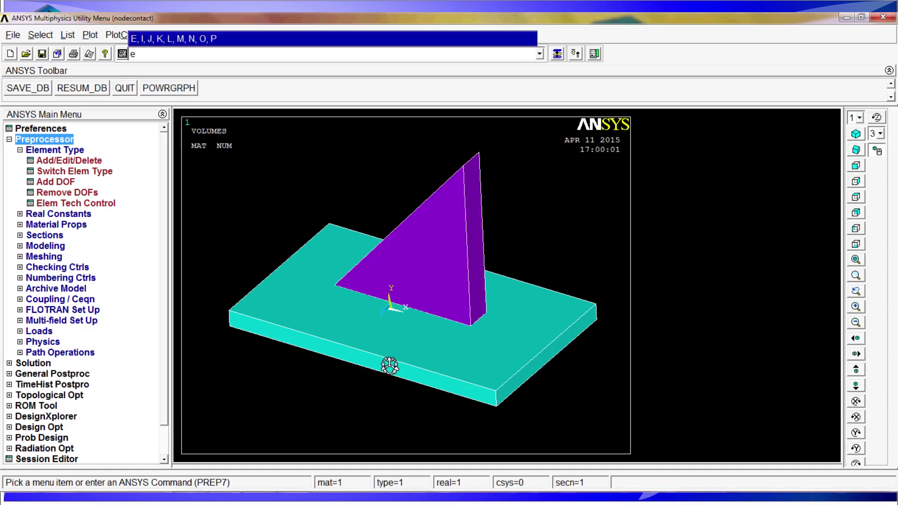
text(,s,p)
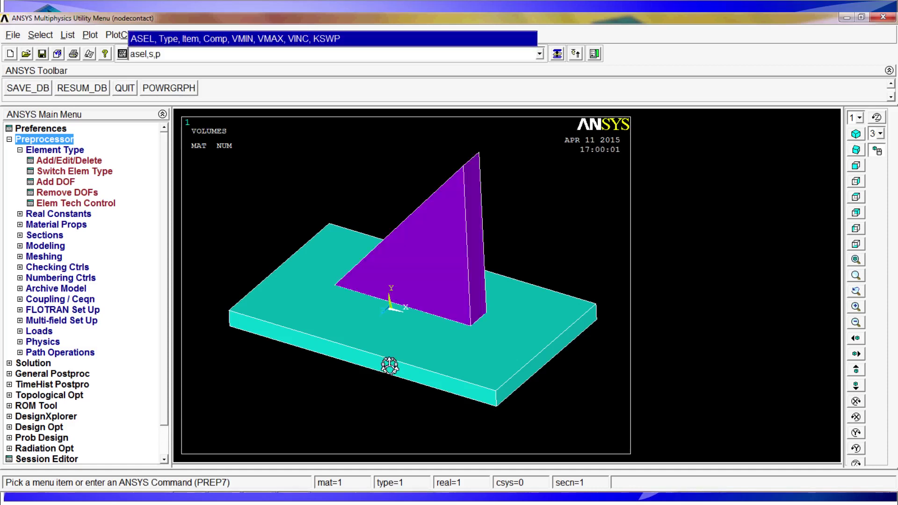
key(Return)
click(437, 307)
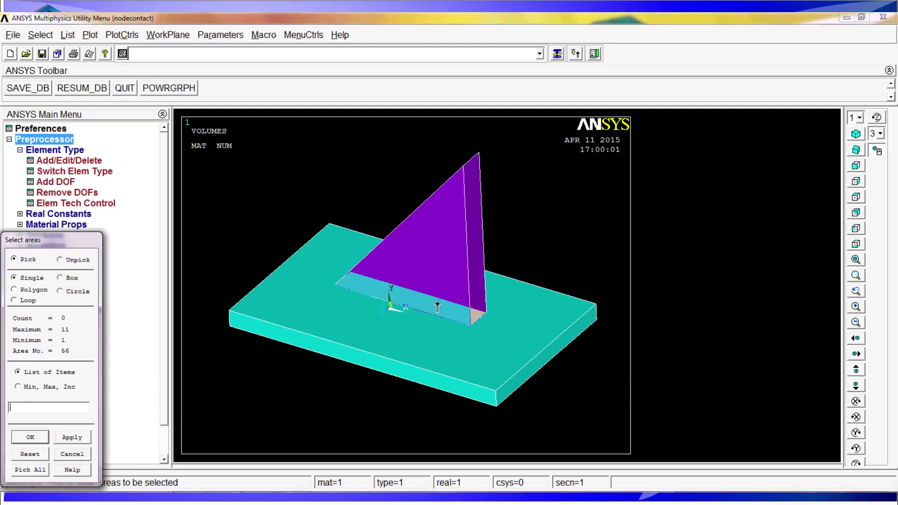
click(31, 437)
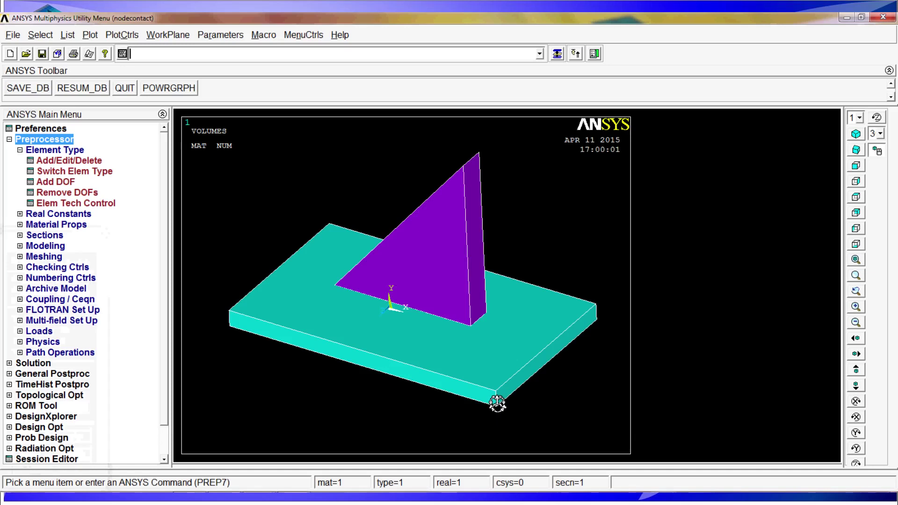
Select the nodes attached to the triangular body's bottom area with NSLA and plot them
text(ns)
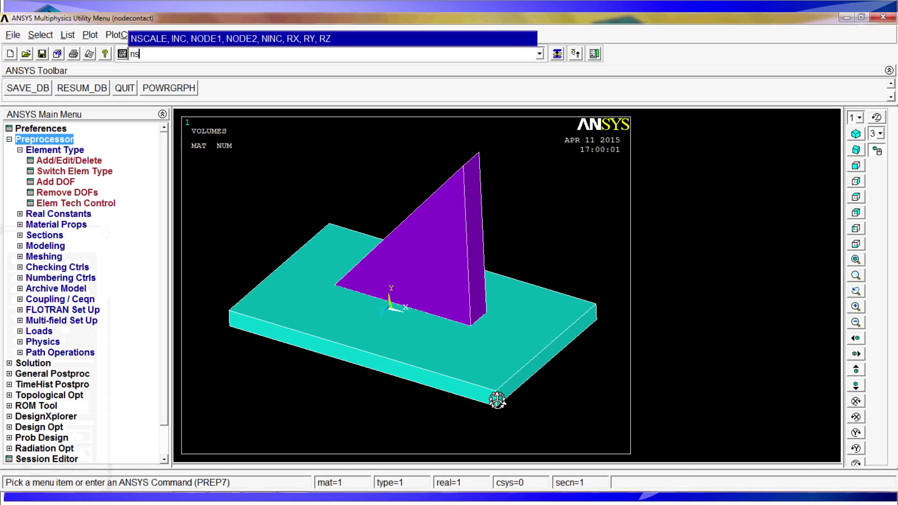
text(la,s)
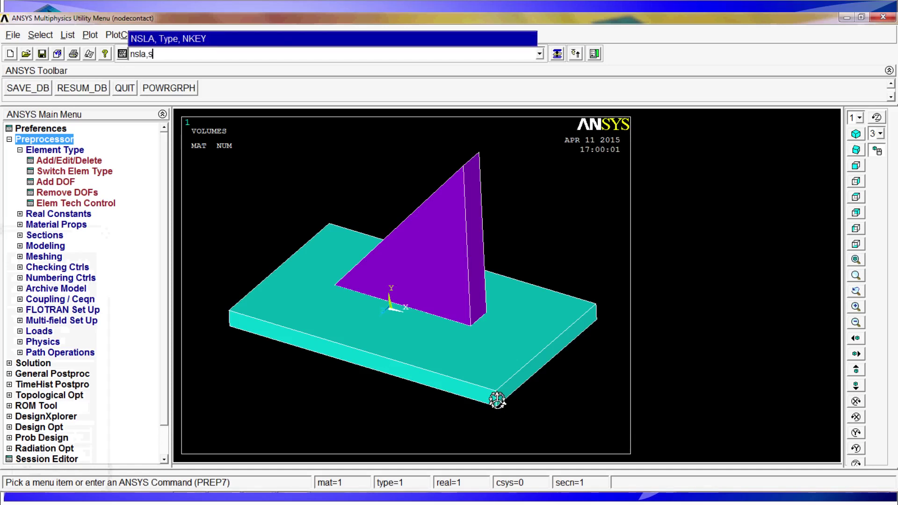
key(BackSpace)
key(BackSpace)
key(BackSpace)
key(BackSpace)
key(BackSpace)
key(BackSpace)
text(nplo)
key(Return)
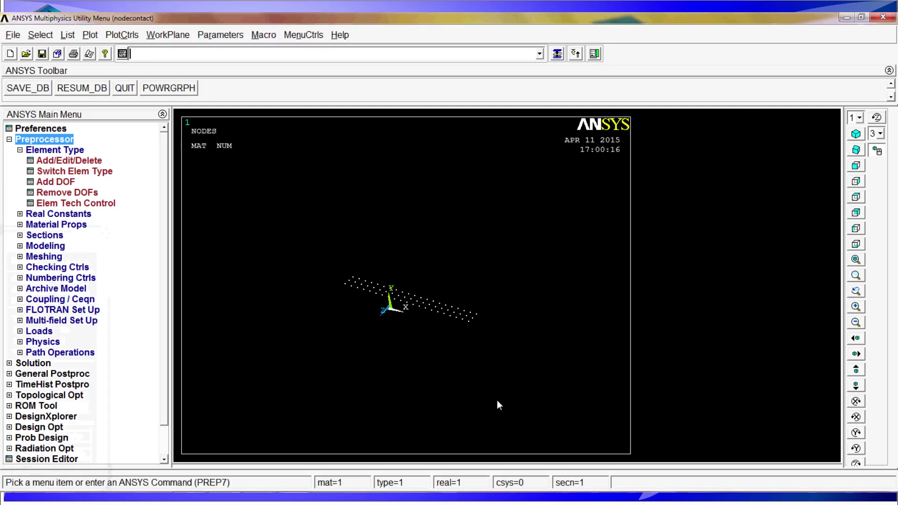
Group the selected nodes of the triangular body's bottom area into a component named a2
text(cm,)
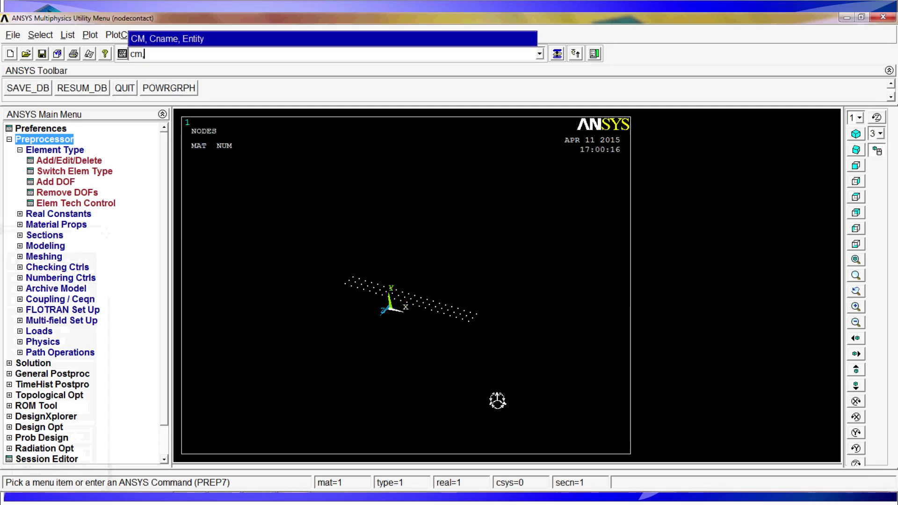
text(a2)
key(Return)
Restore the full selection with ALLSEL and replot the model's areas and volumes
text(ap)
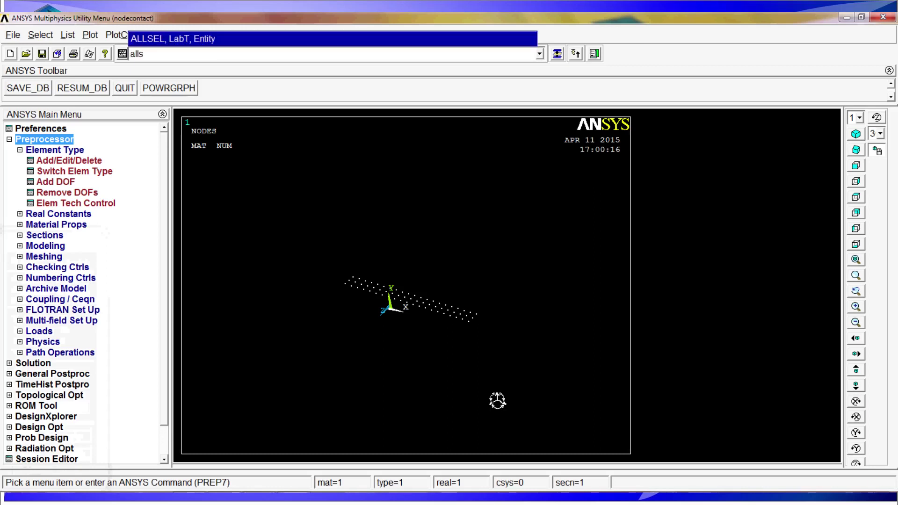
text(lot)
key(Return)
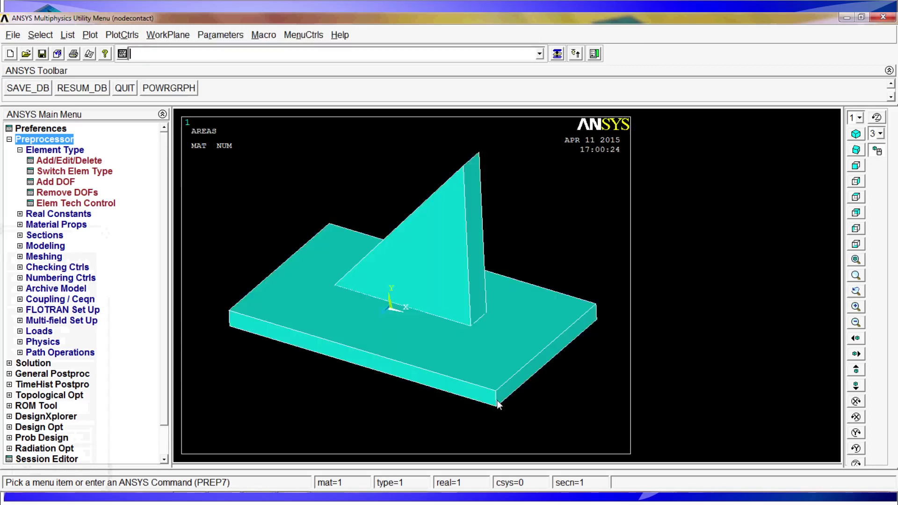
text(vplot)
key(Return)
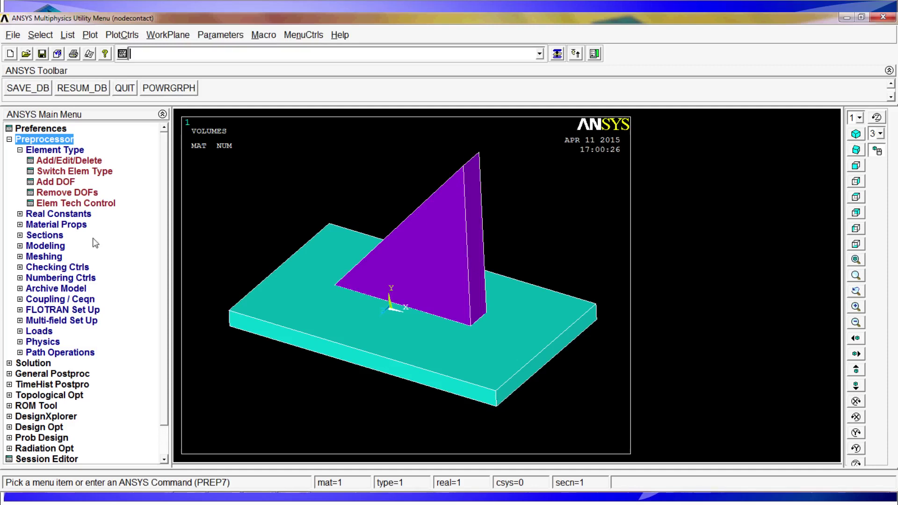
Start a DK keypoint constraint with picking and select the four bottom corner keypoints of the plate
click(62, 140)
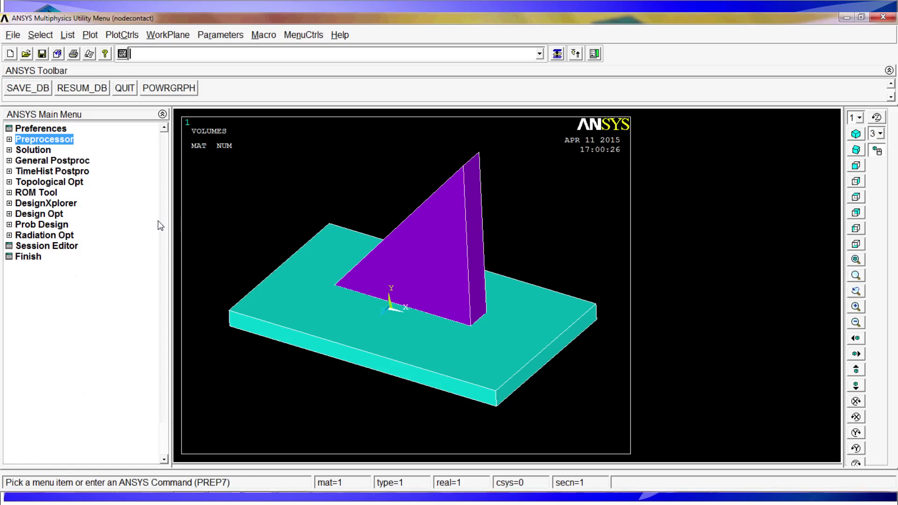
text(dk,p)
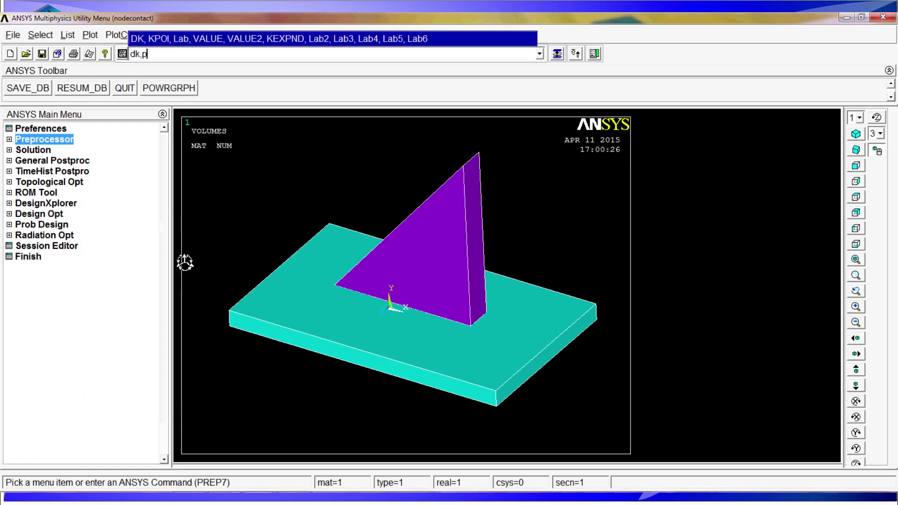
ctrl+right_drag(331, 307, 335, 303)
key(Return)
click(247, 338)
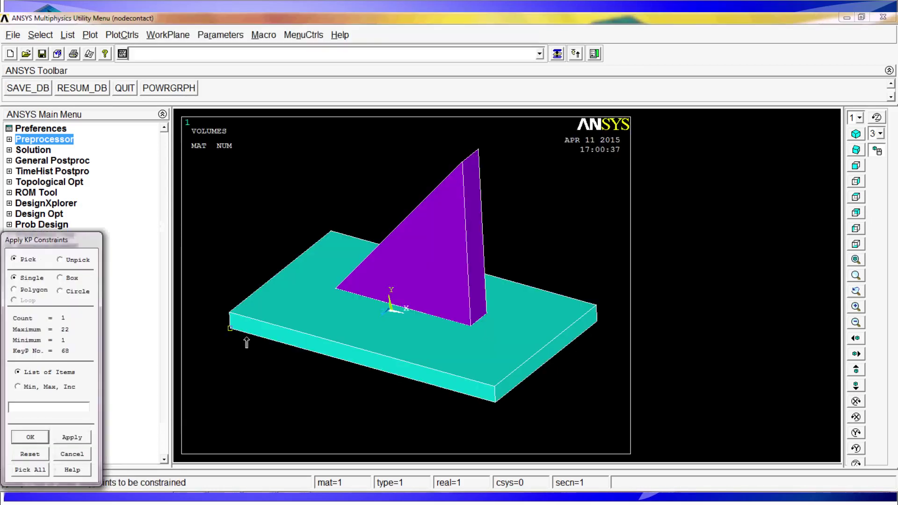
click(333, 259)
click(609, 355)
click(484, 427)
middle_click(477, 415)
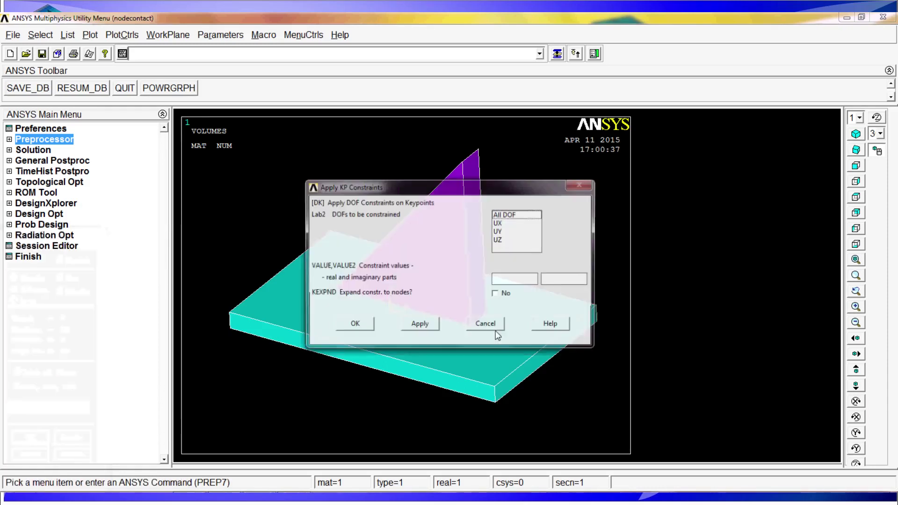
Constrain All DOF at the plate's selected corner keypoints with a value of 0
click(504, 217)
click(510, 280)
text(0)
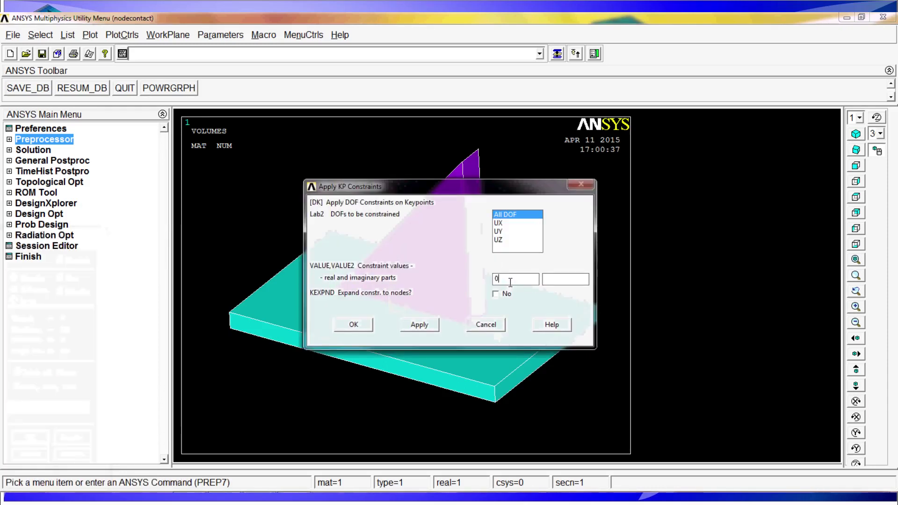
key(Return)
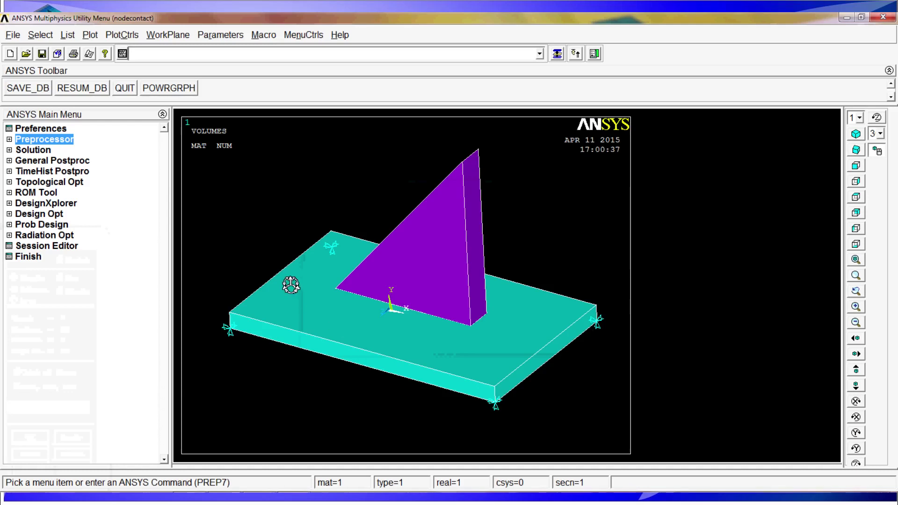
Apply an acceleration load with ACEL, using magnitude 9.81 along both Y and Z with one component negative
text(acel,)
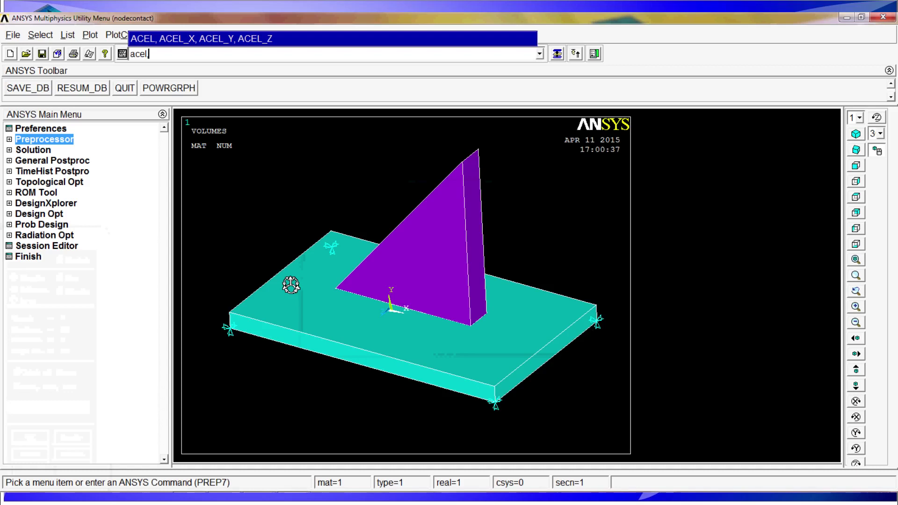
text(,9.81)
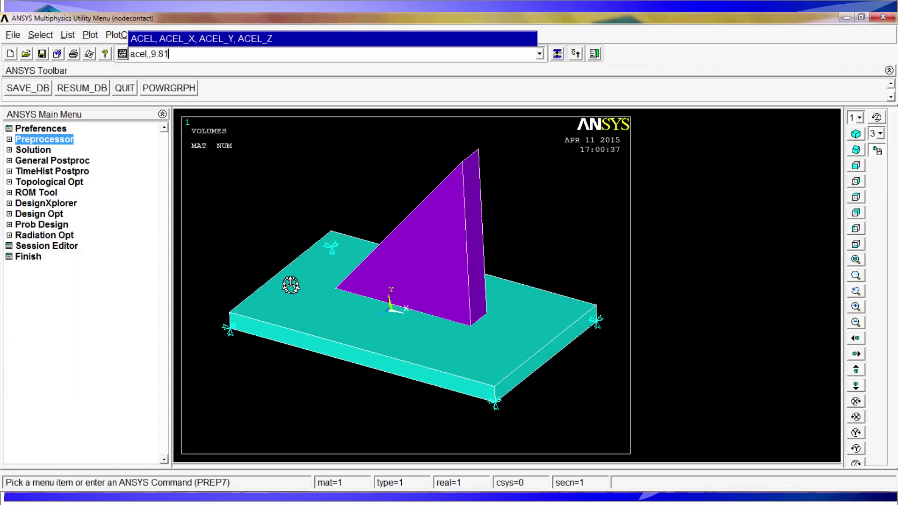
text(,9.81)
text(-)
key(Return)
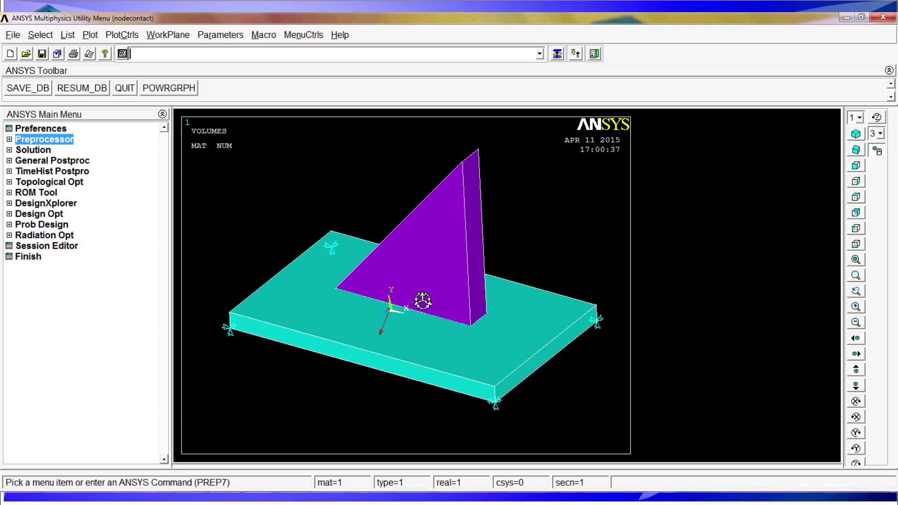
Start a contact pair in the Contact Wizard with nodal component A1 as flexible target and A2 as node-to-surface contact
click(417, 270)
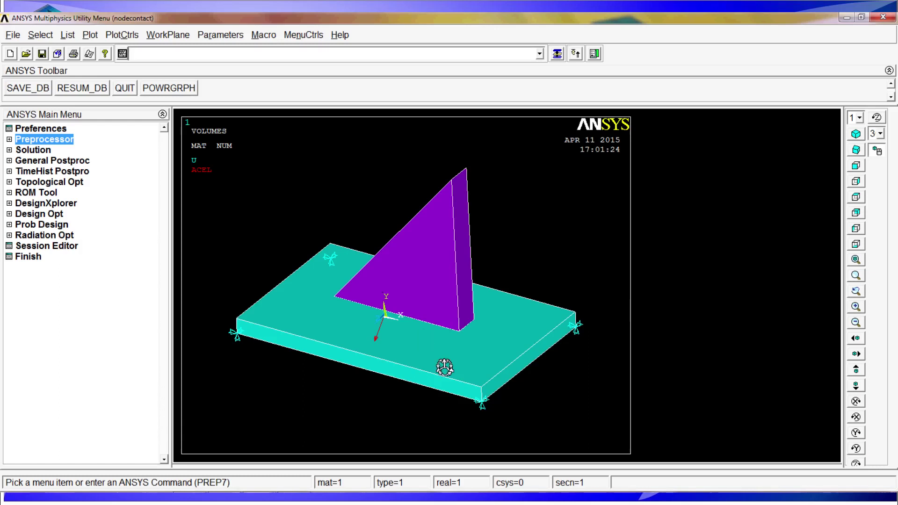
ctrl+right_drag(444, 367, 463, 355)
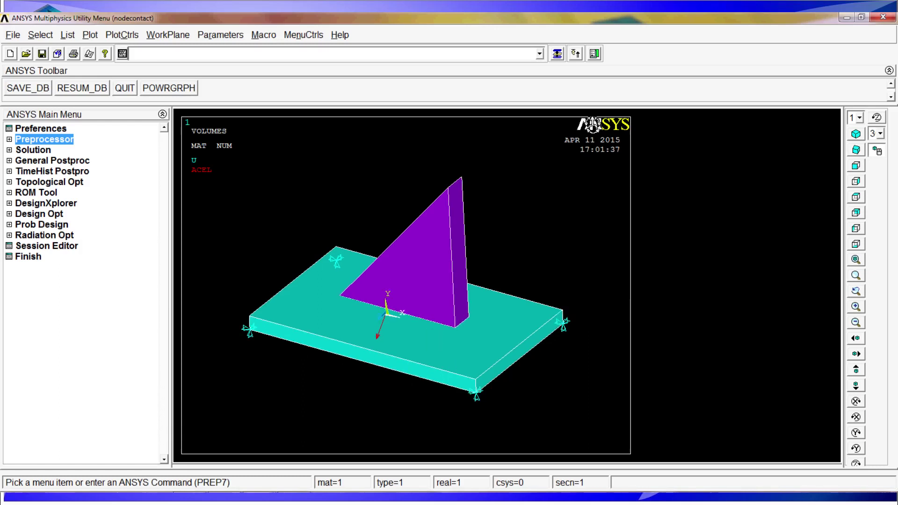
click(594, 54)
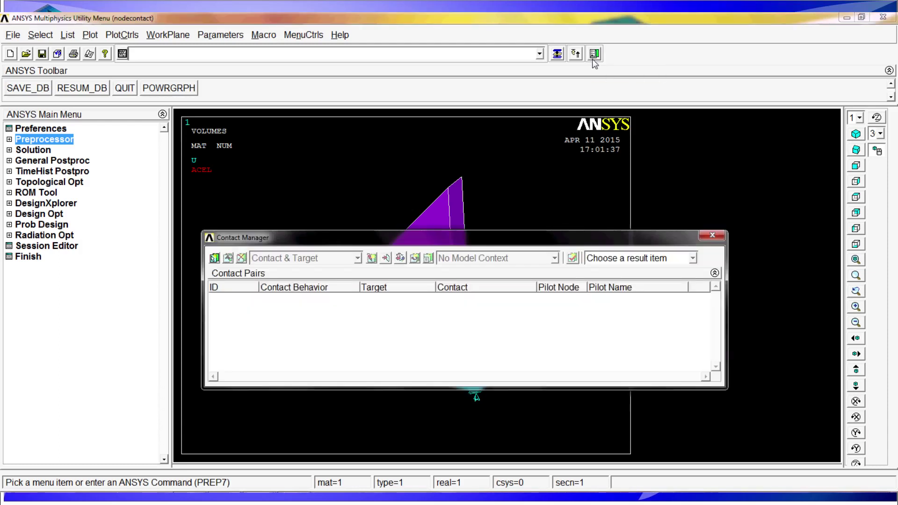
click(214, 258)
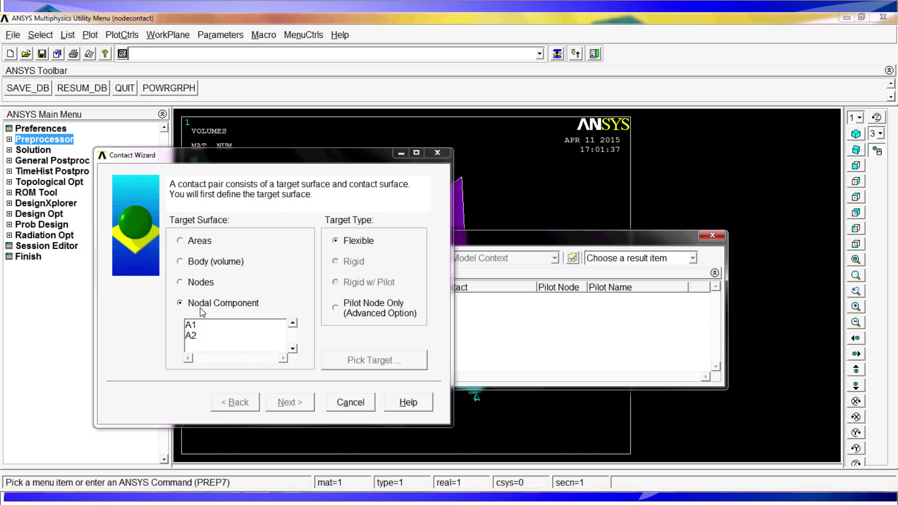
click(197, 327)
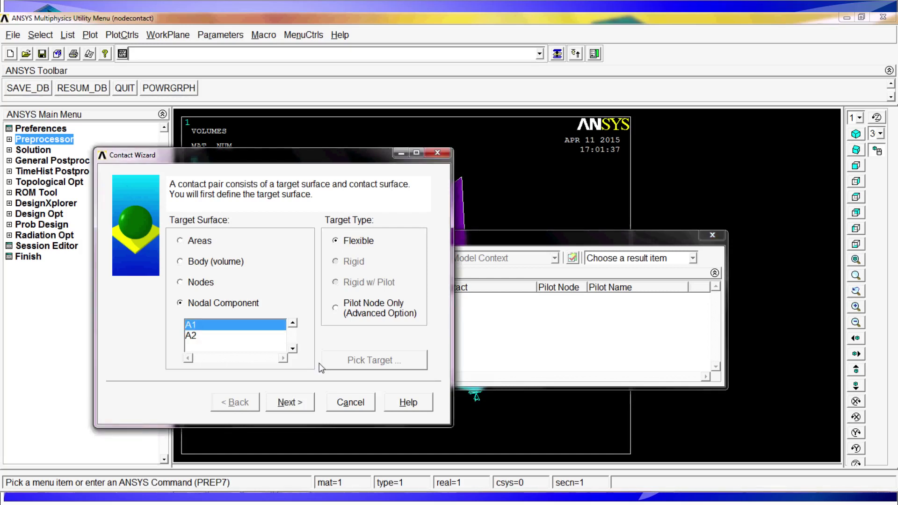
click(299, 403)
click(196, 357)
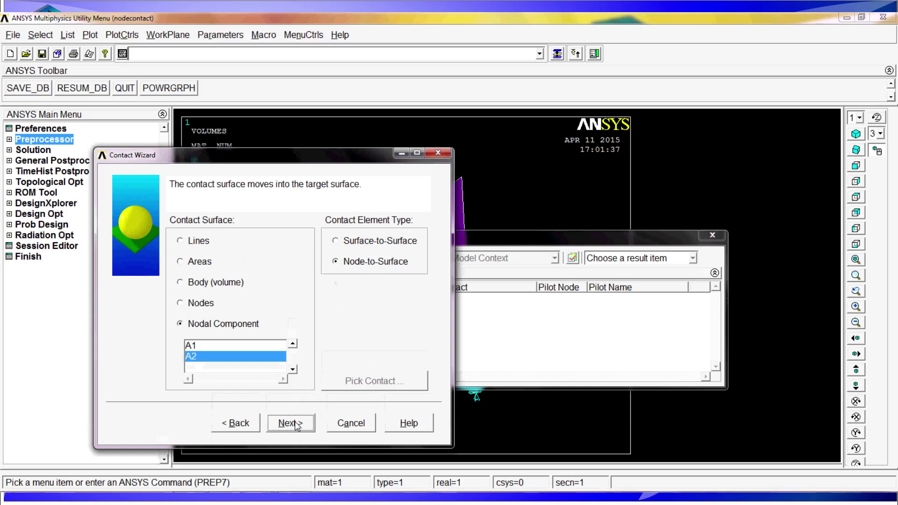
click(308, 420)
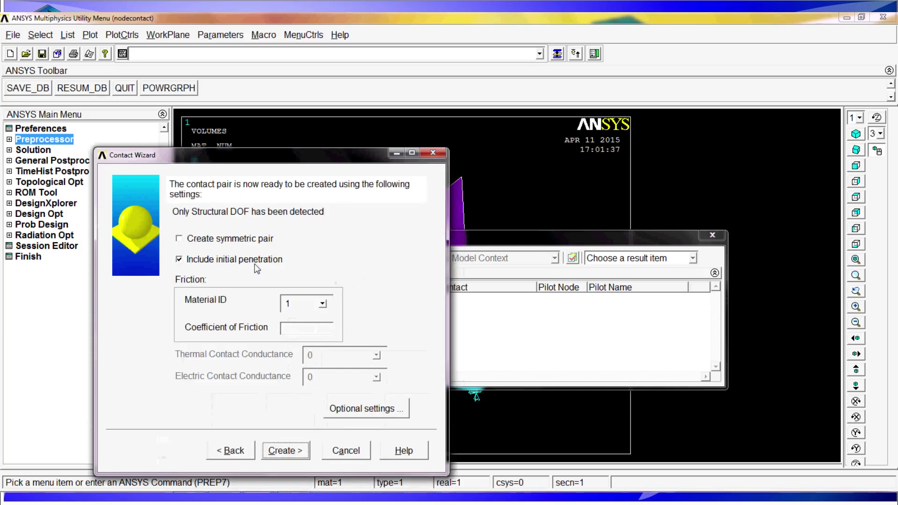
Set the behavior of the contact surface to Bonded (always), create the contact pair and close the Contact Manager
click(344, 408)
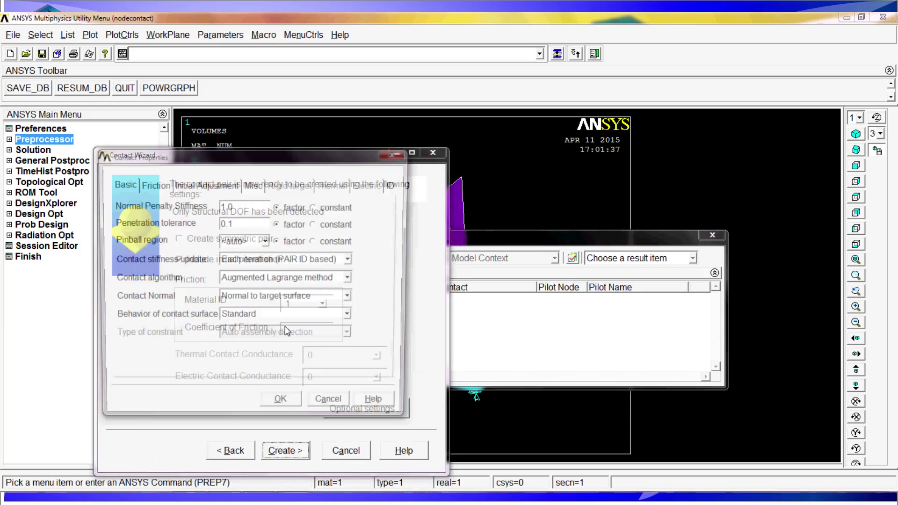
click(243, 317)
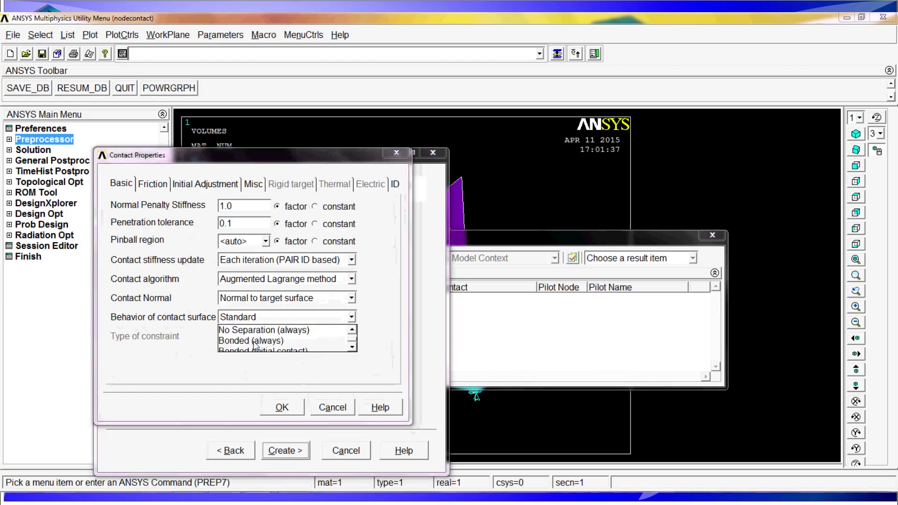
click(255, 341)
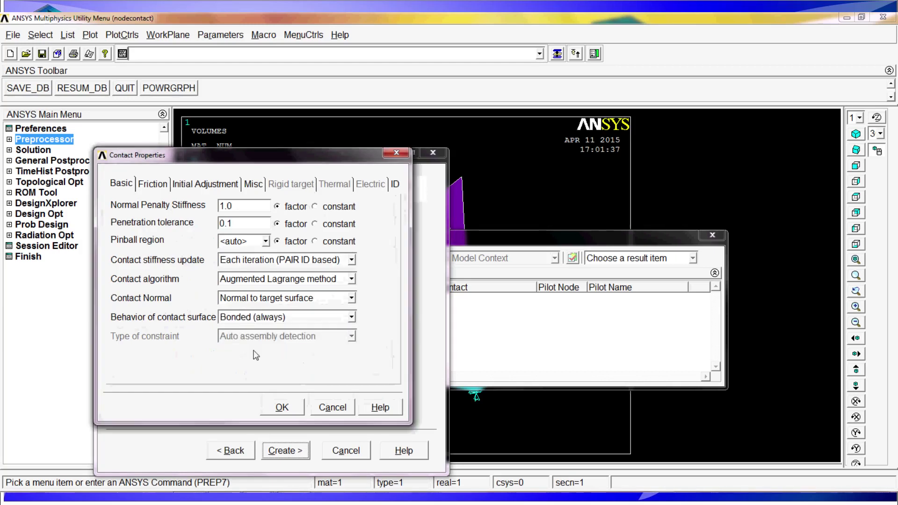
click(269, 405)
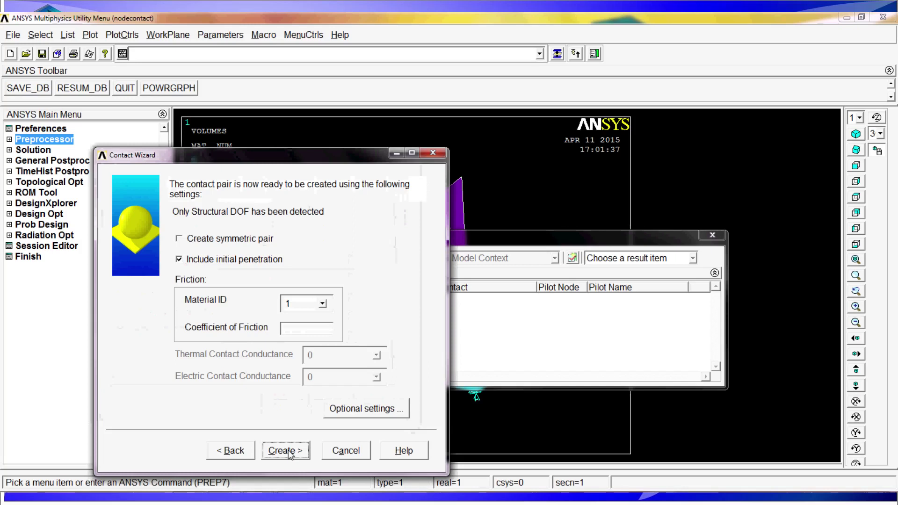
click(288, 450)
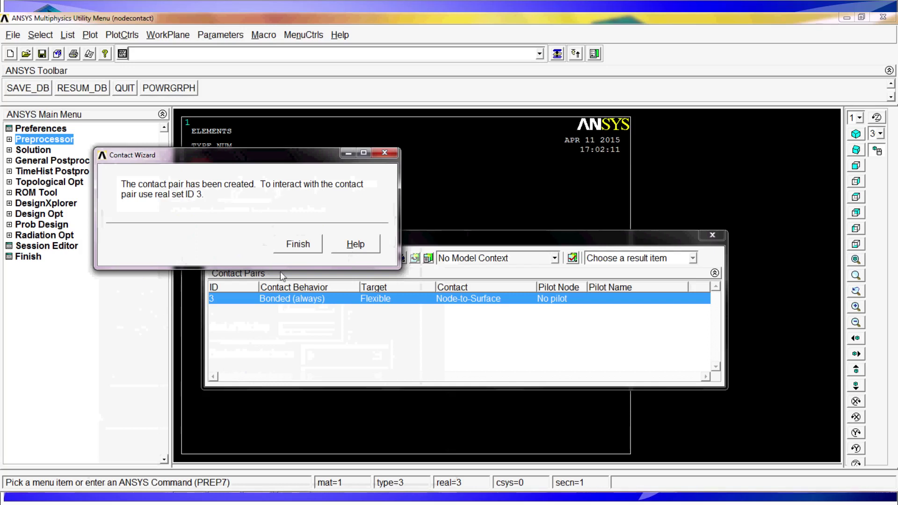
click(298, 244)
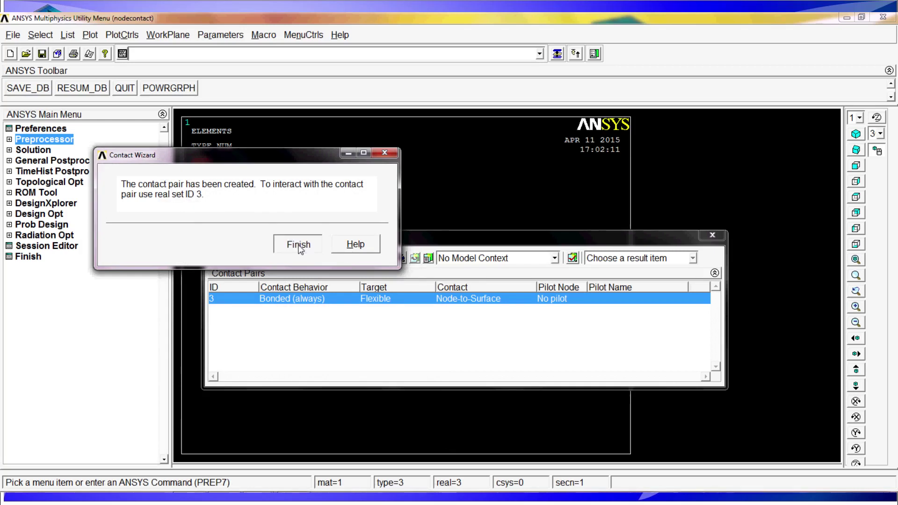
click(712, 235)
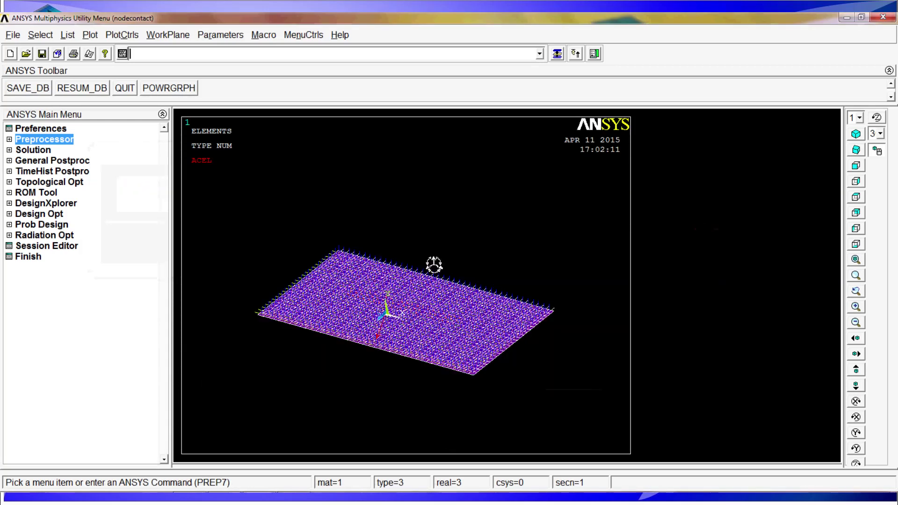
Reselect all entities with ALLSEL after the contact creation and plot the areas, followed by the volumes
text(allsel)
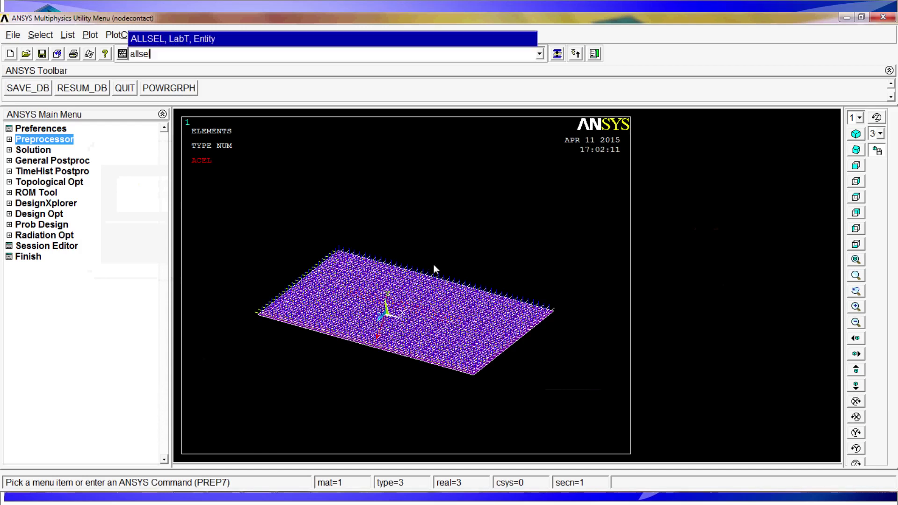
key(Return)
text(aplot)
key(Return)
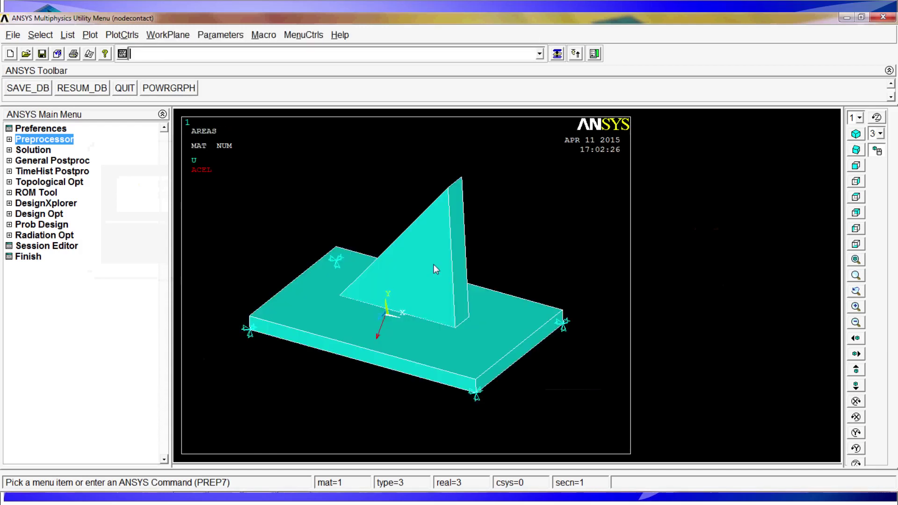
text(vplot)
key(Return)
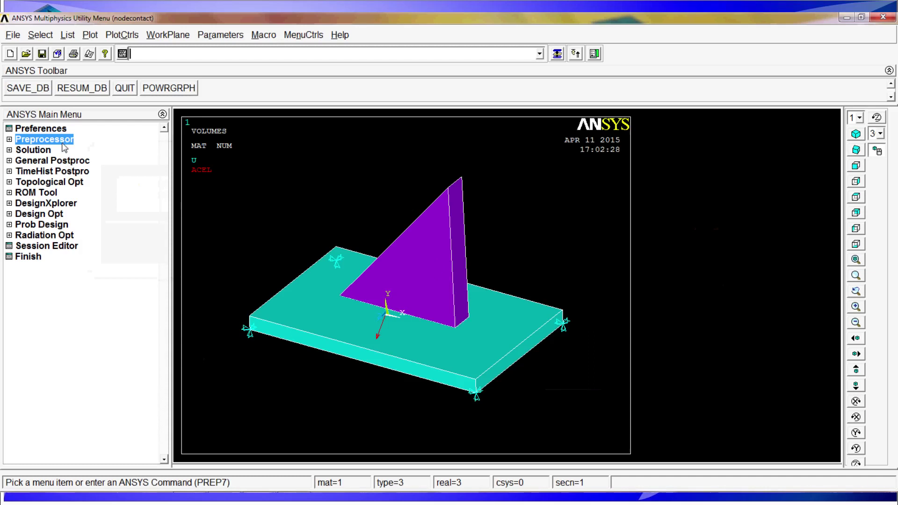
Review the defined element types and examine the options of CONTA175 and TARGE170 without changing them
click(45, 139)
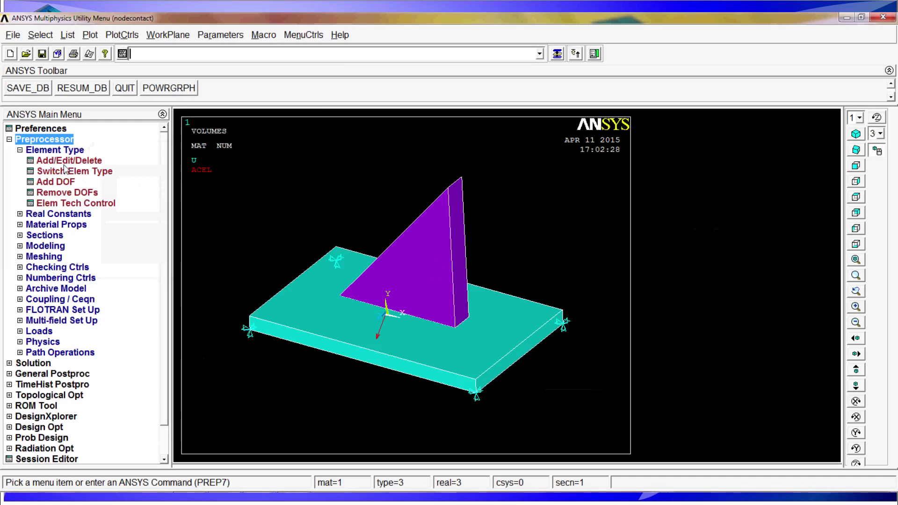
click(58, 170)
click(138, 134)
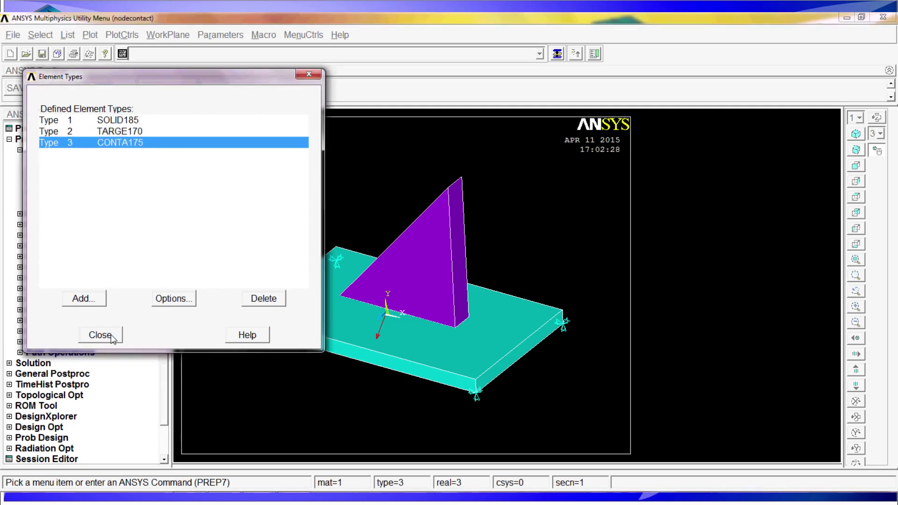
click(172, 299)
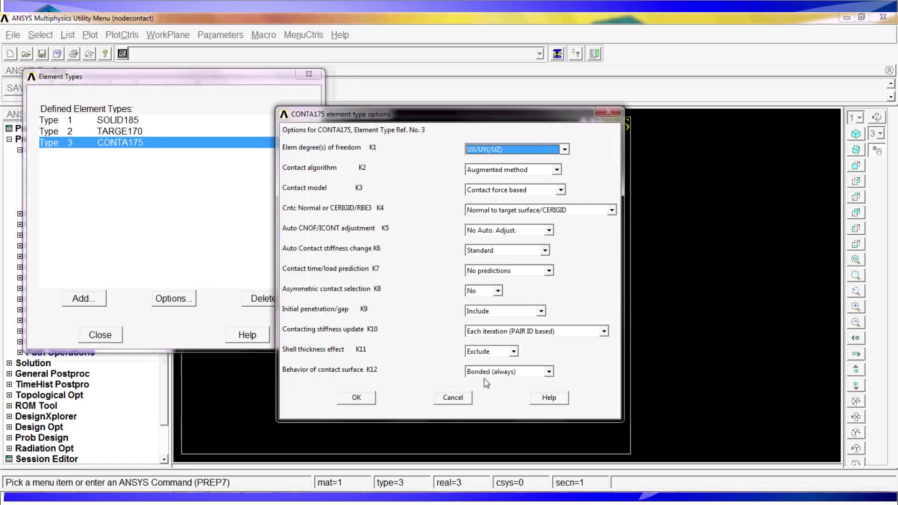
click(452, 397)
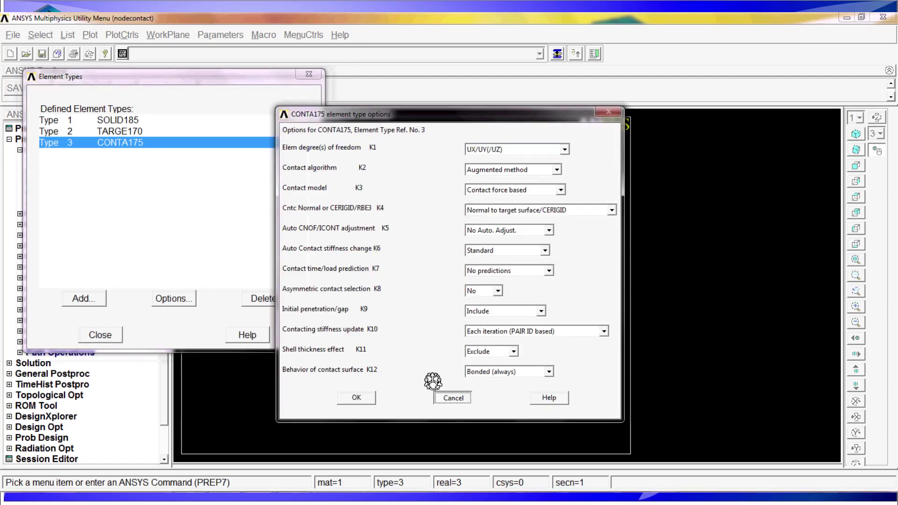
click(117, 131)
click(174, 302)
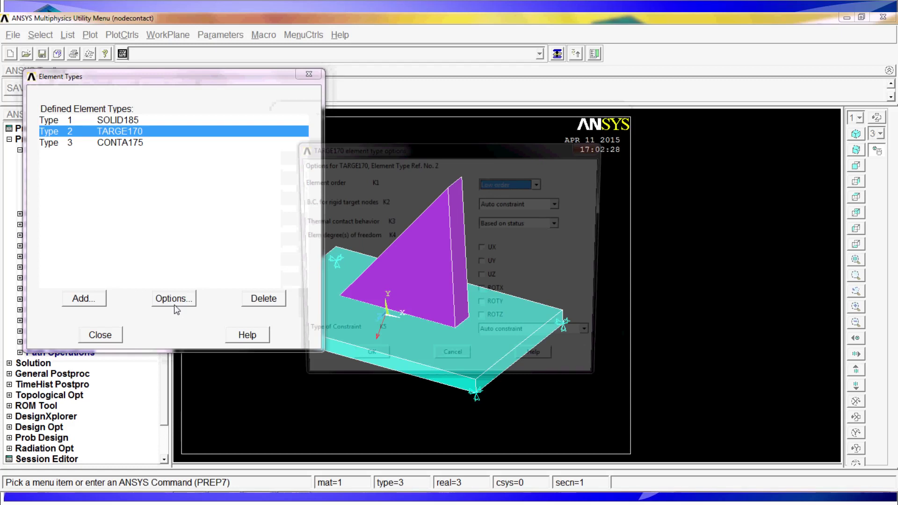
click(454, 351)
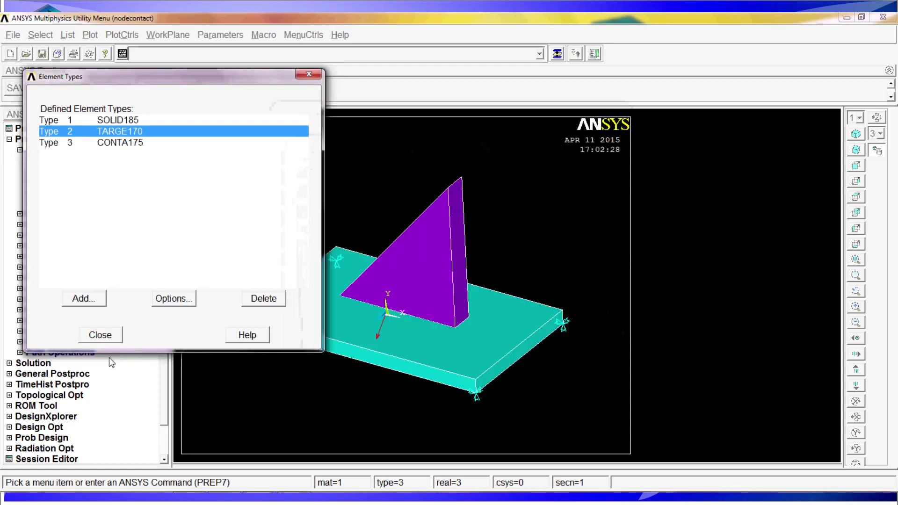
click(116, 340)
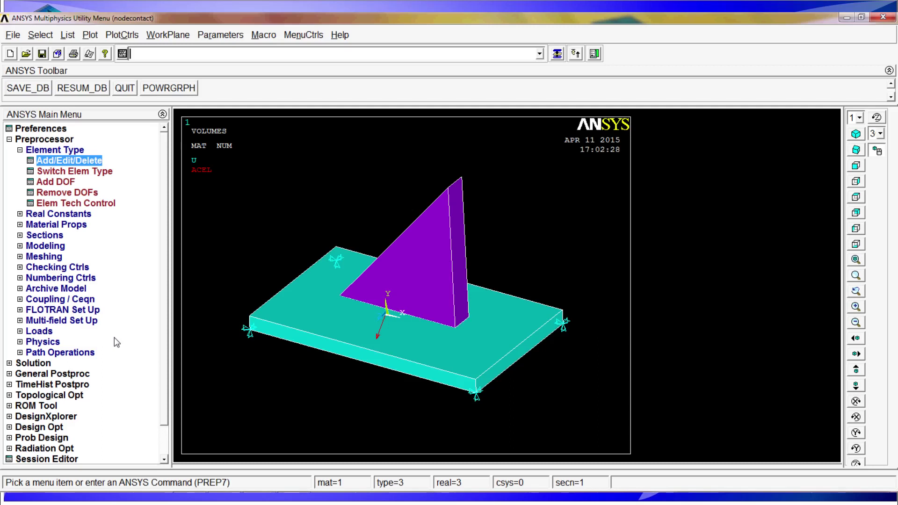
Enter the solution processor with /SOLU, run SOLVE on the bonded contact model accepting the checks, and dismiss the completion note
text(/solu)
key(Return)
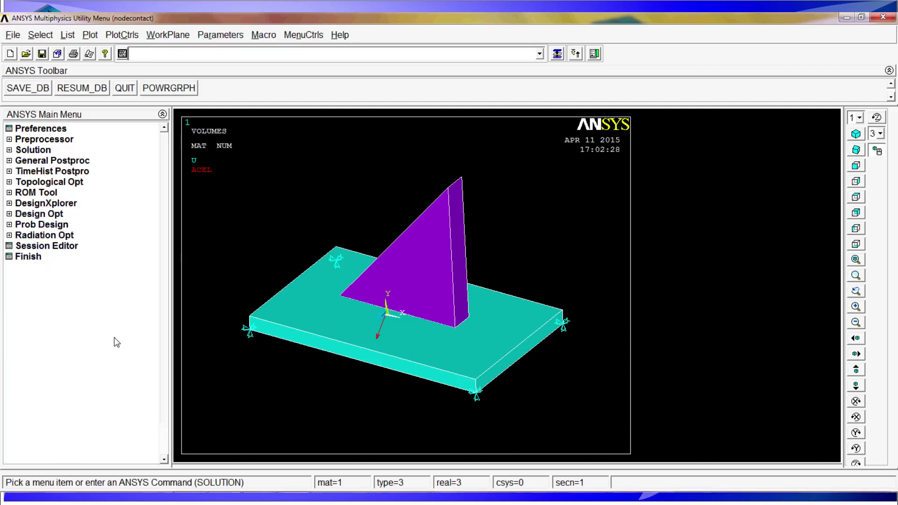
text(solve)
key(Return)
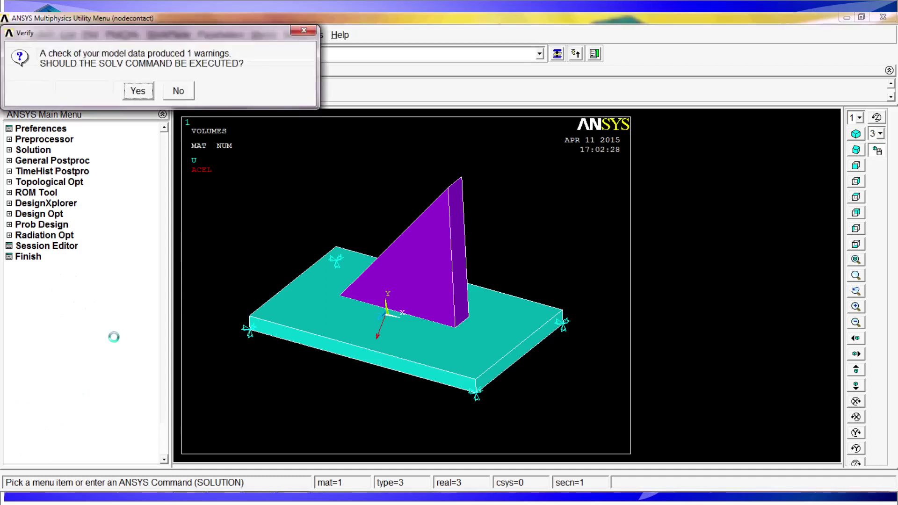
key(Return)
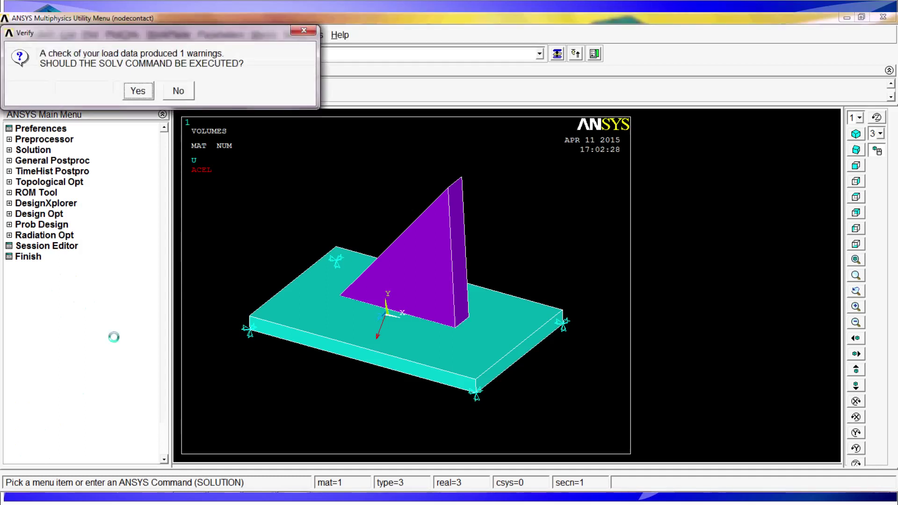
key(Return)
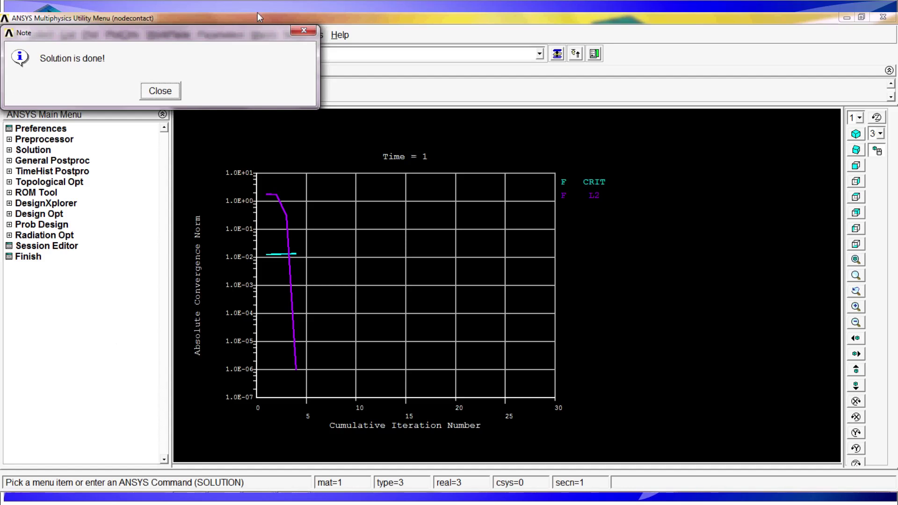
click(162, 91)
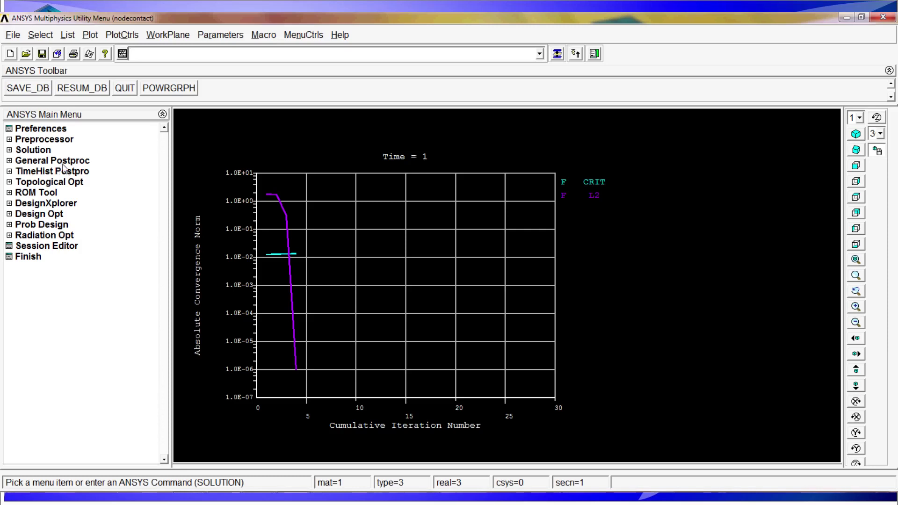
Plot the nodal displacement vector sum with PLNSOL,U,SUM in the general postprocessor and examine the deformed plate and triangular body
click(66, 162)
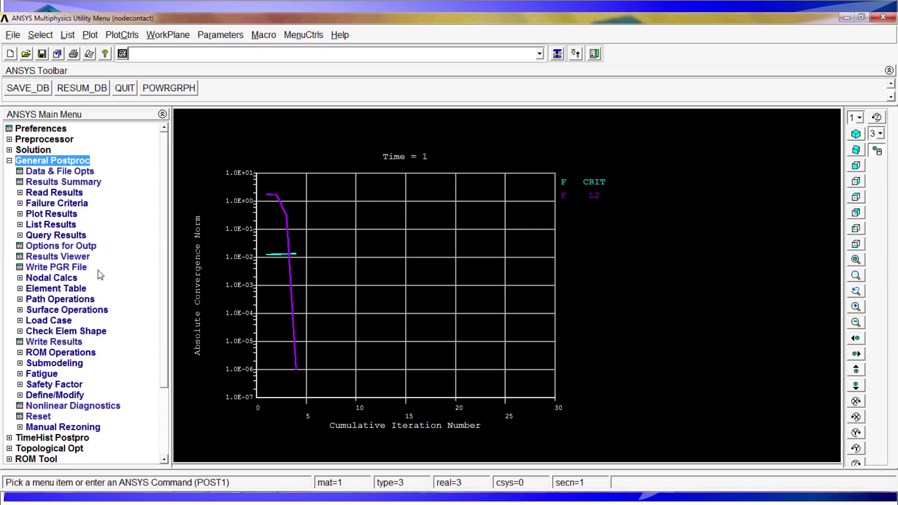
text(/)
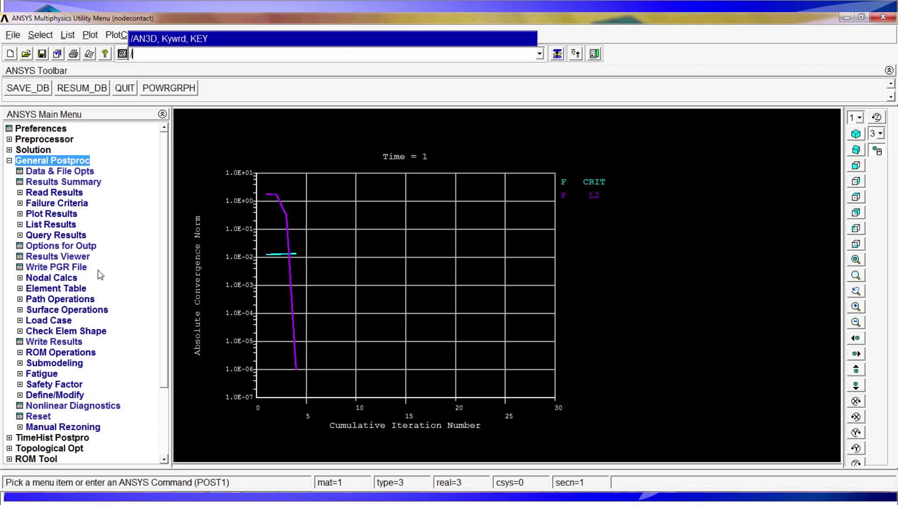
text(plnsol,s)
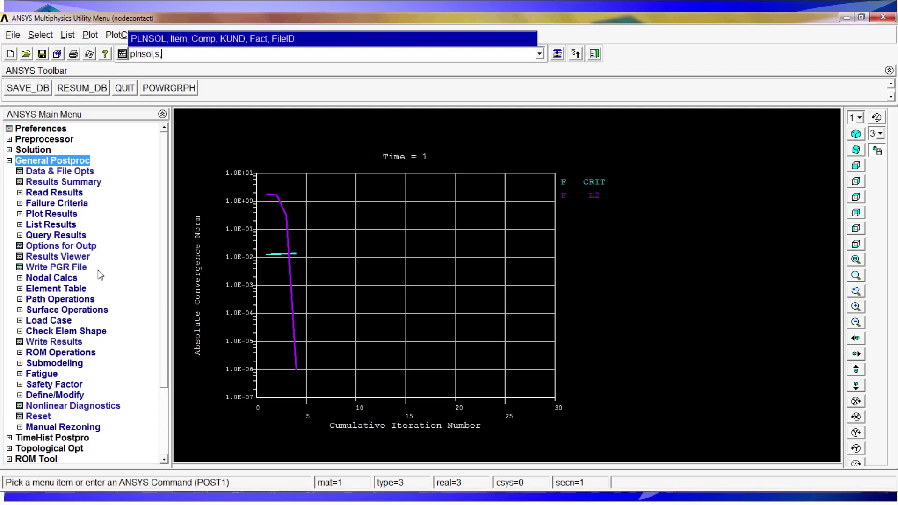
key(BackSpace)
text(u,sum)
key(Return)
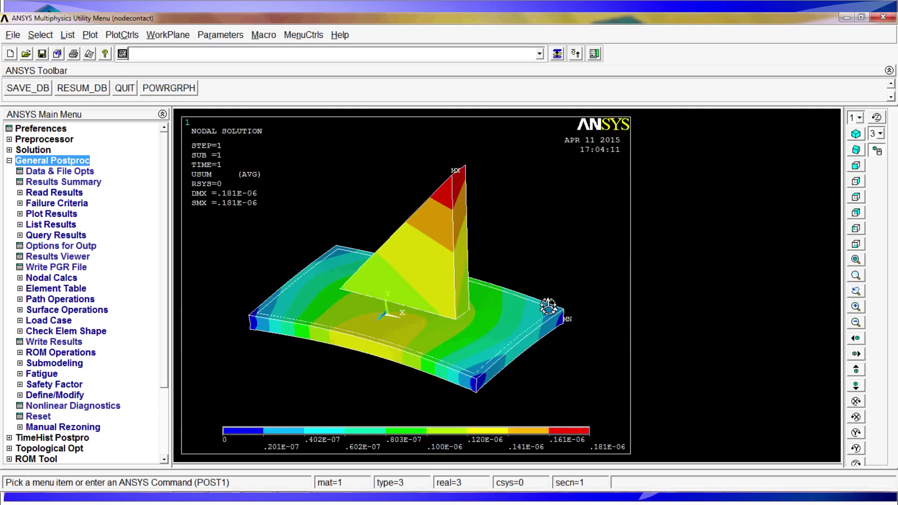
ctrl+right_drag(548, 306, 489, 256)
ctrl+right_drag(421, 274, 467, 262)
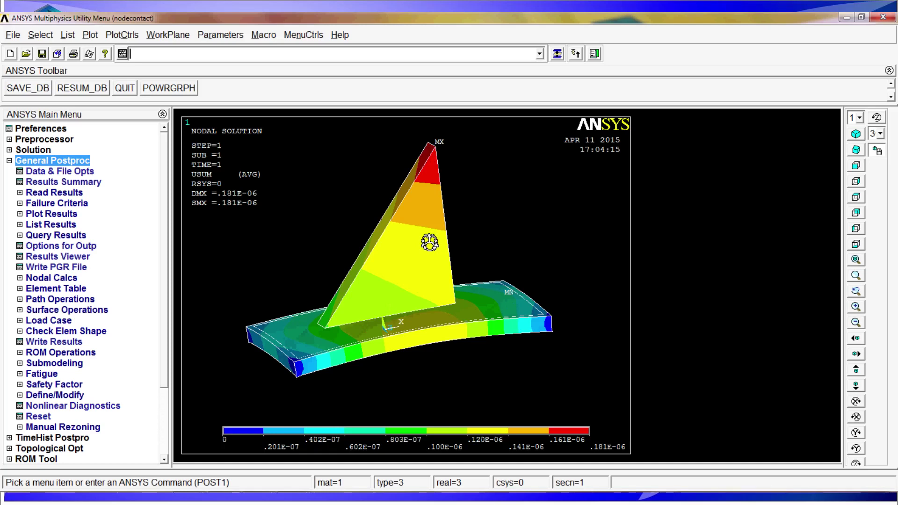
ctrl+right_drag(447, 190, 413, 228)
ctrl+right_drag(401, 303, 412, 251)
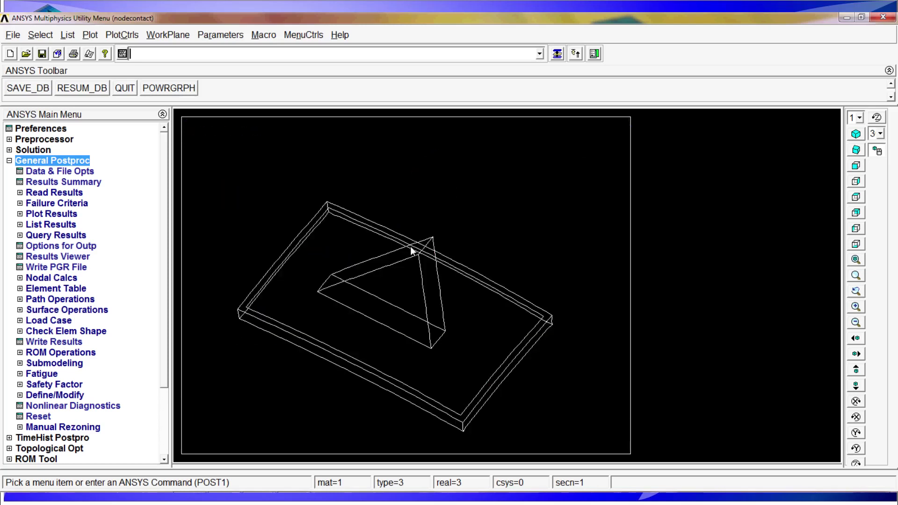
mouse_move(399, 295)
ctrl+right_down()
mouse_move(345, 380)
mouse_move(410, 299)
ctrl+right_up()
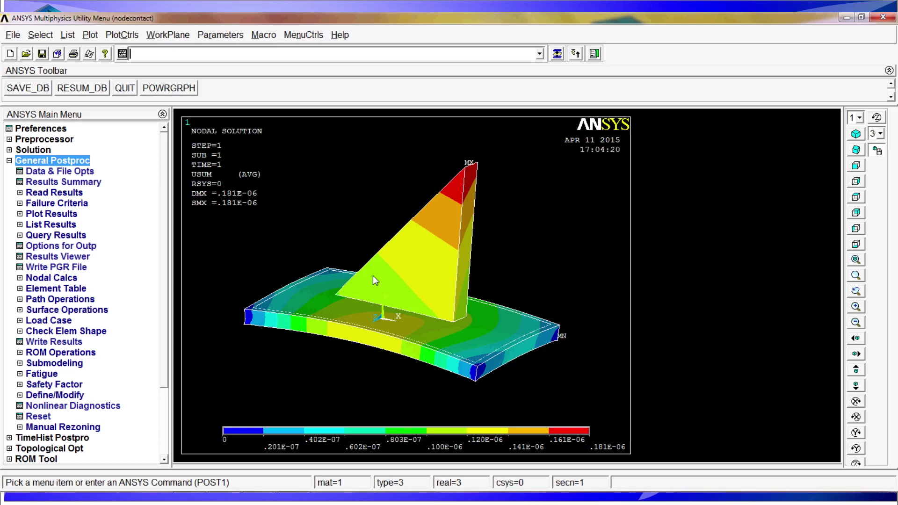
ctrl+right_drag(372, 276, 400, 322)
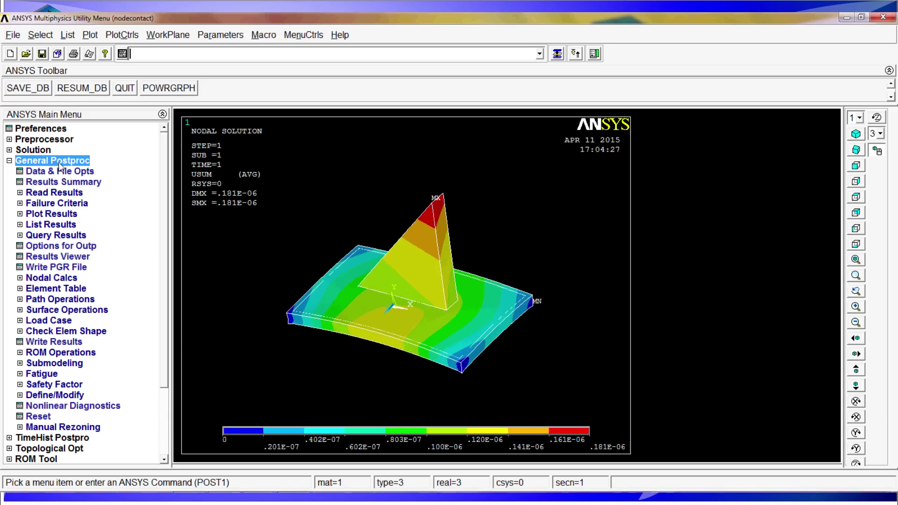
Plot the equivalent stress with PLNSOL,S,EQV and examine its distribution over the plate and triangular body
text(plns)
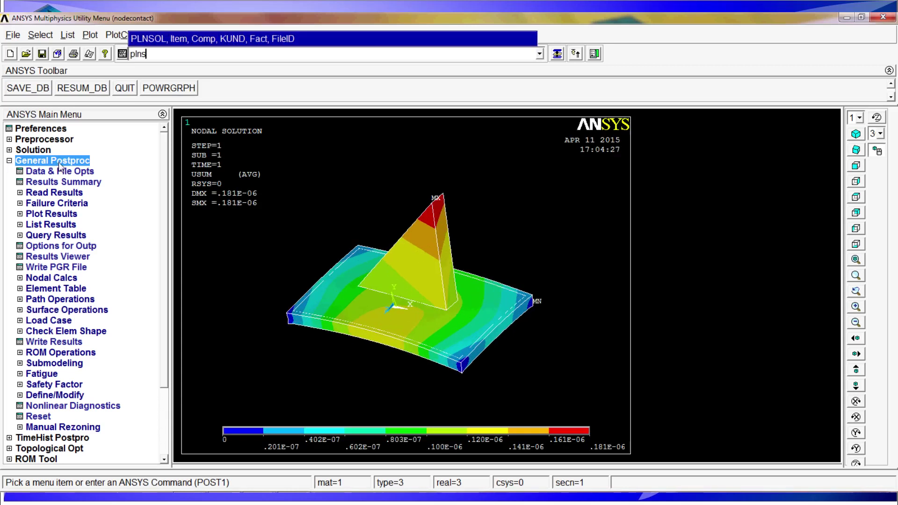
text(ol,s,eqv)
key(Return)
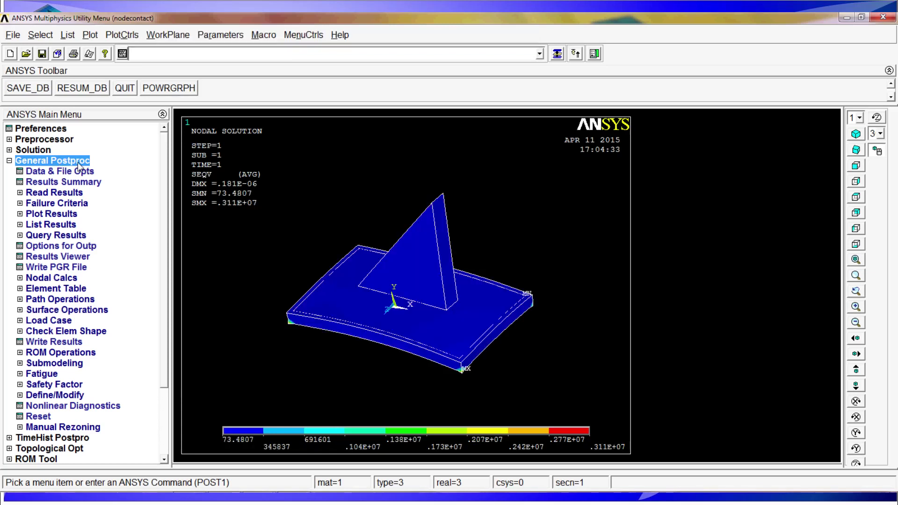
ctrl+right_drag(449, 377, 421, 331)
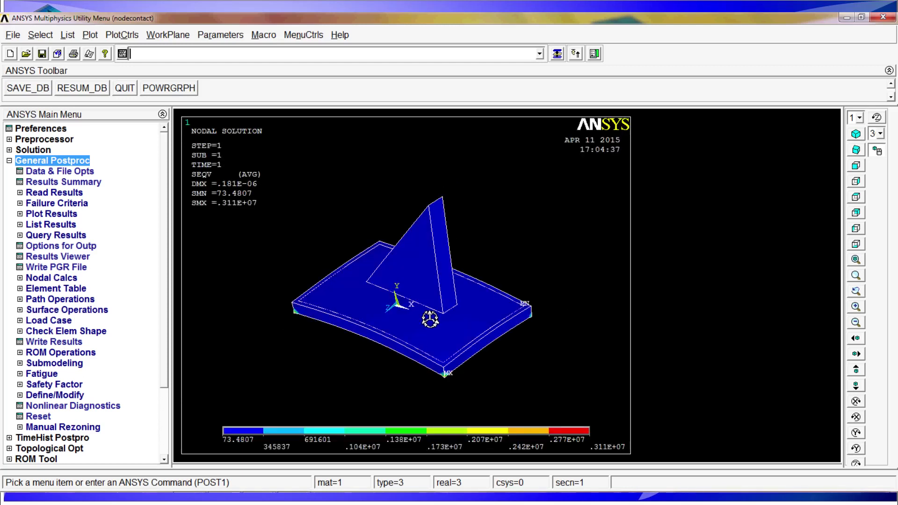
Plot the displacement vectors with PLVECT,U and examine their directions on both bodies
text(plvect)
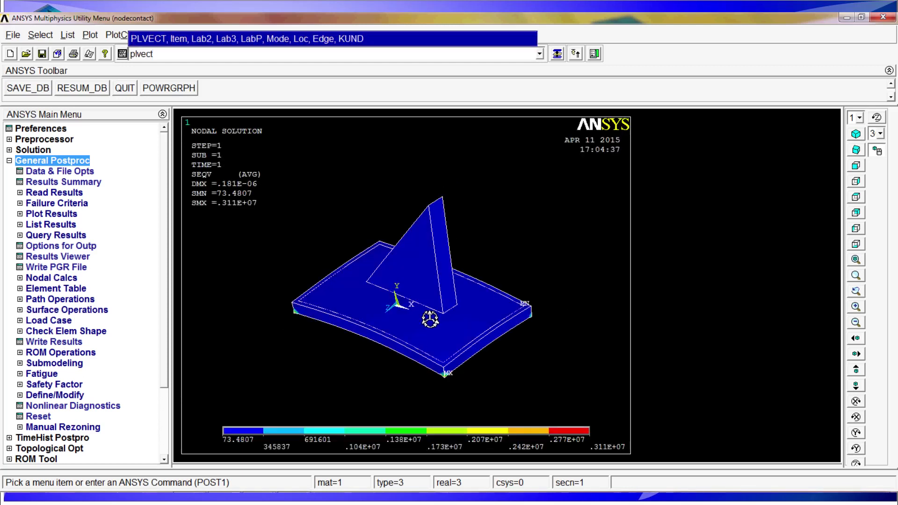
text(,u)
key(Return)
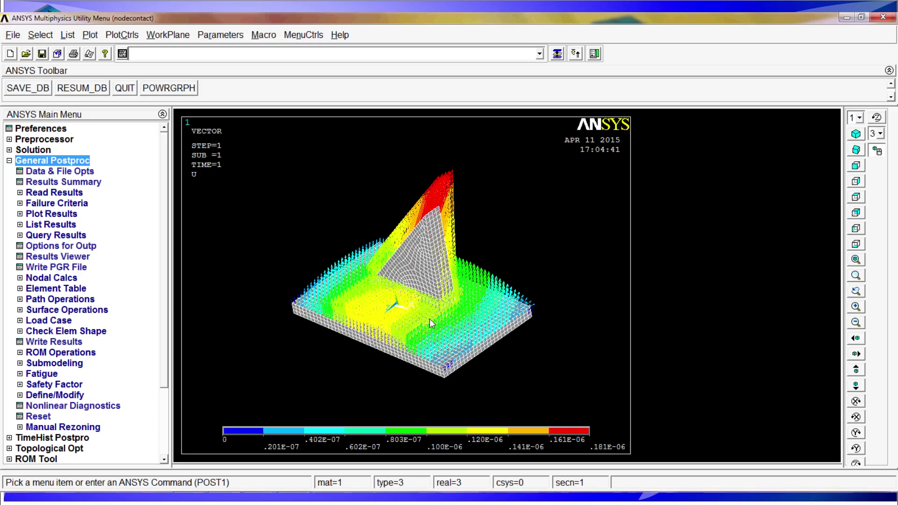
ctrl+right_drag(429, 319, 463, 351)
ctrl+right_drag(412, 307, 372, 339)
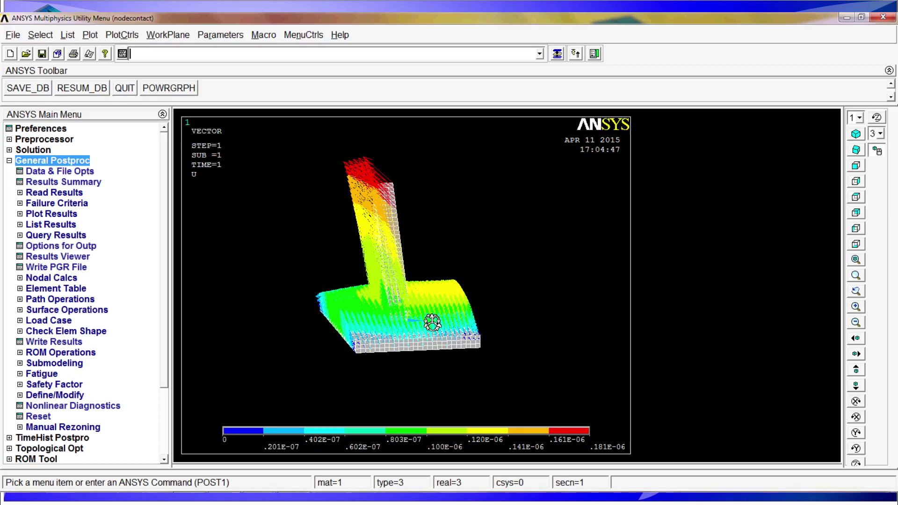
ctrl+right_drag(375, 172, 288, 304)
Return from the vector plot to the displacement sum contour with PLNSOL,U,SUM and inspect it
text(p)
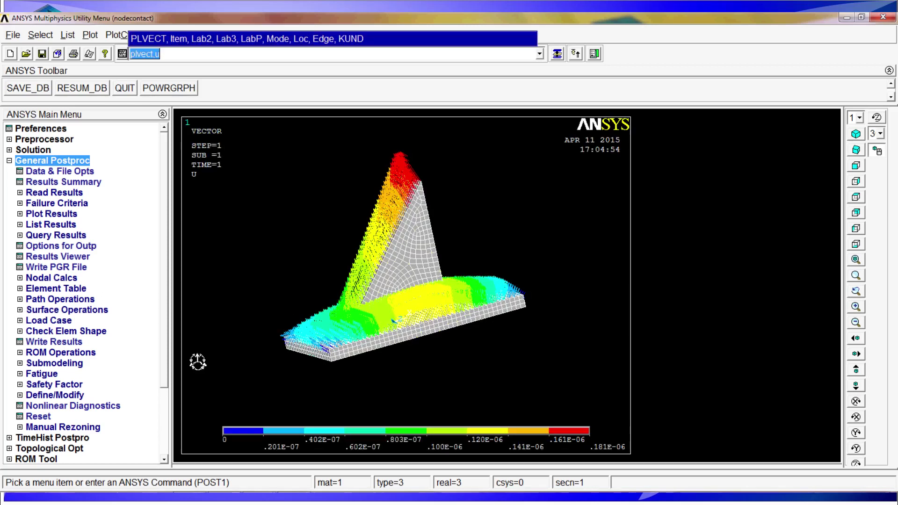
text(lnsol,u,sum)
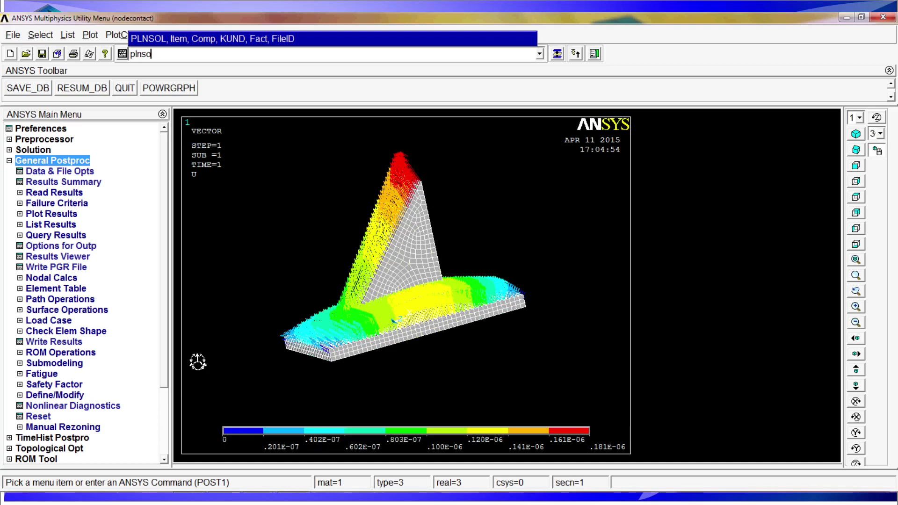
key(Return)
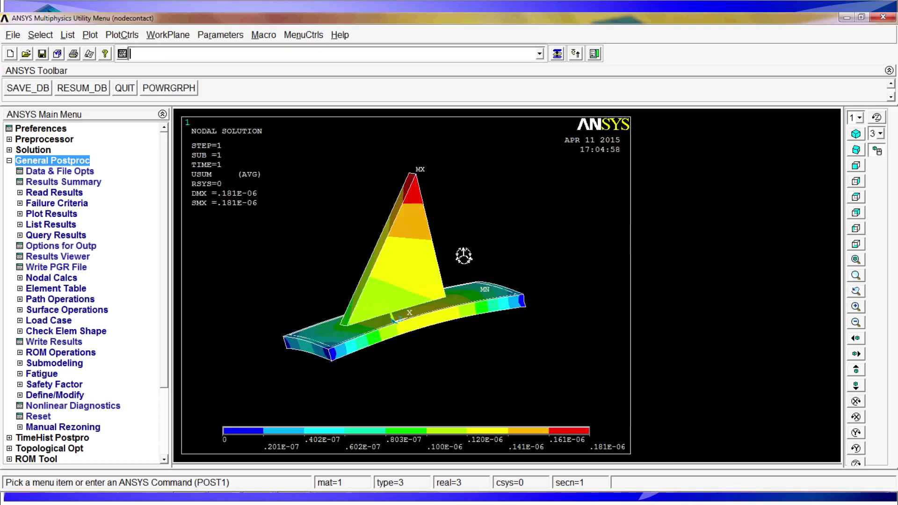
ctrl+right_drag(465, 257, 529, 304)
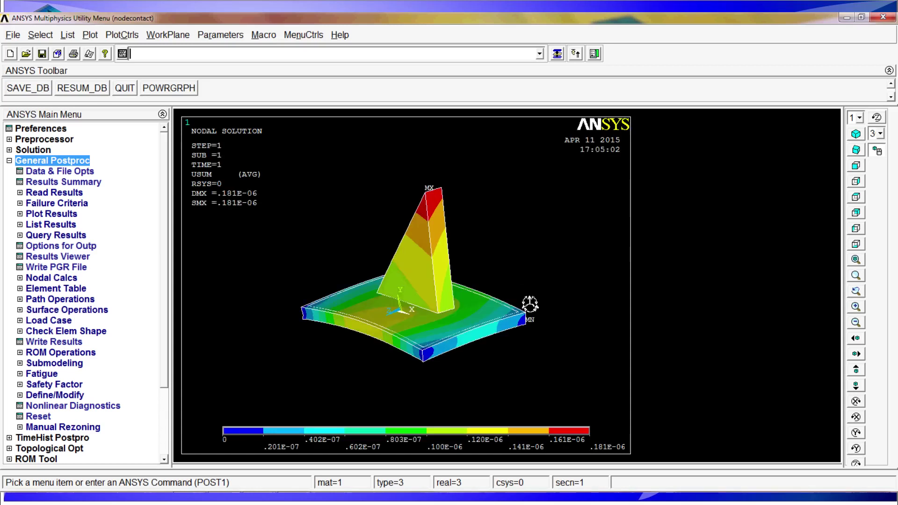
Change the node-to-surface contact pair's behavior of contact surface to Standard in its properties and close the Contact Manager
click(594, 53)
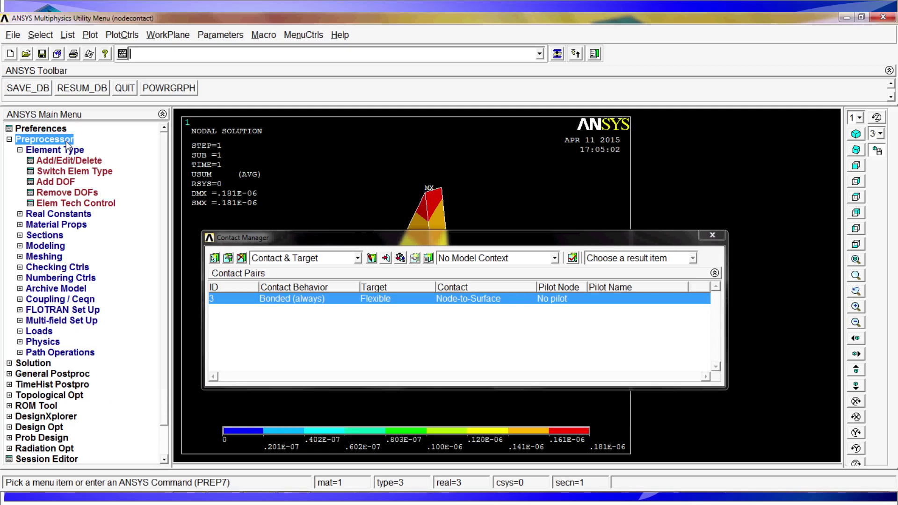
click(227, 258)
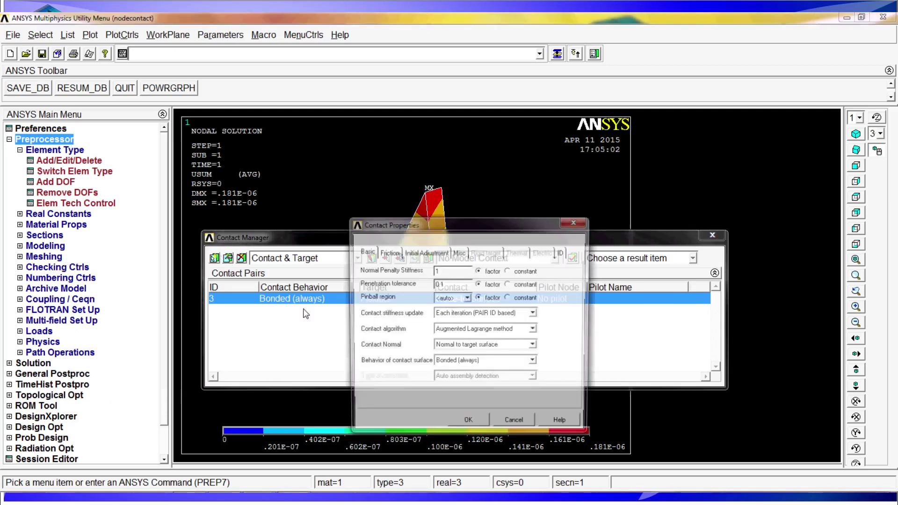
click(486, 362)
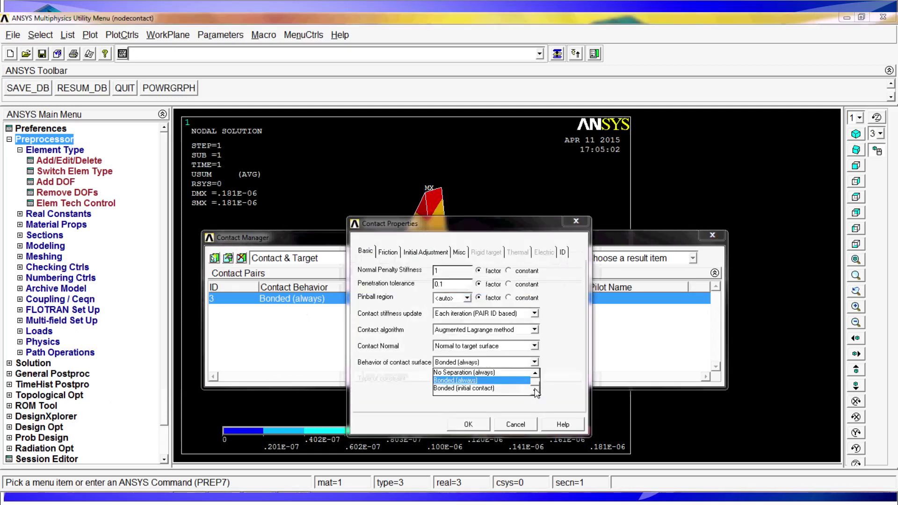
click(535, 373)
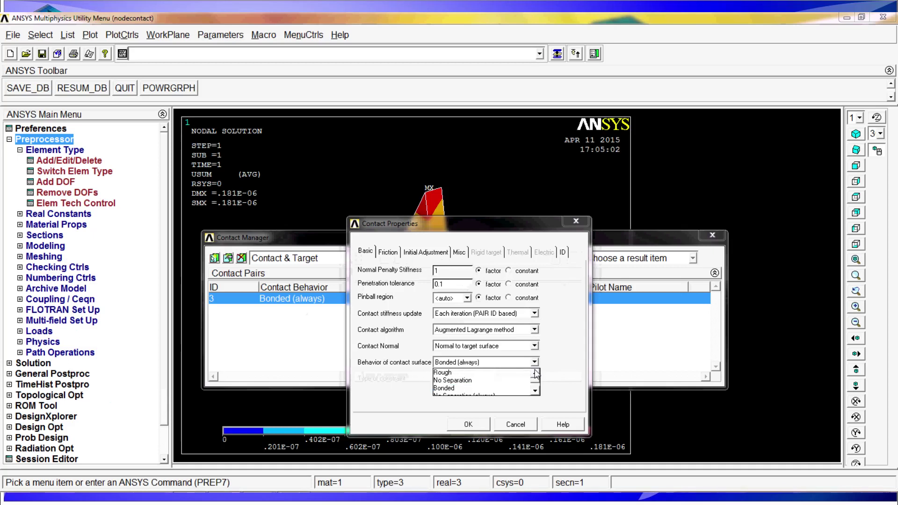
click(535, 374)
click(449, 372)
click(482, 427)
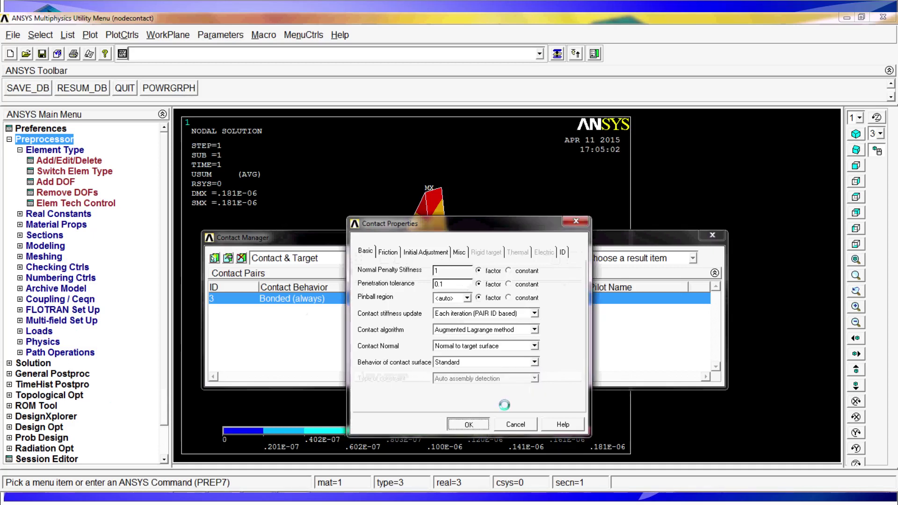
click(712, 235)
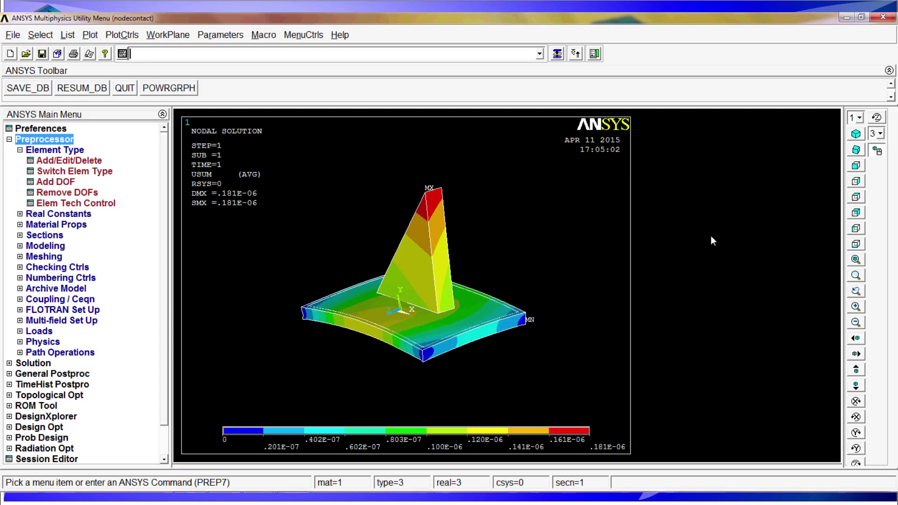
Try to solve the model with the Standard contact behavior using /SOLU and SOLVE, and stop the running nonlinear solution
text(/solu)
key(Return)
text(solve)
key(Return)
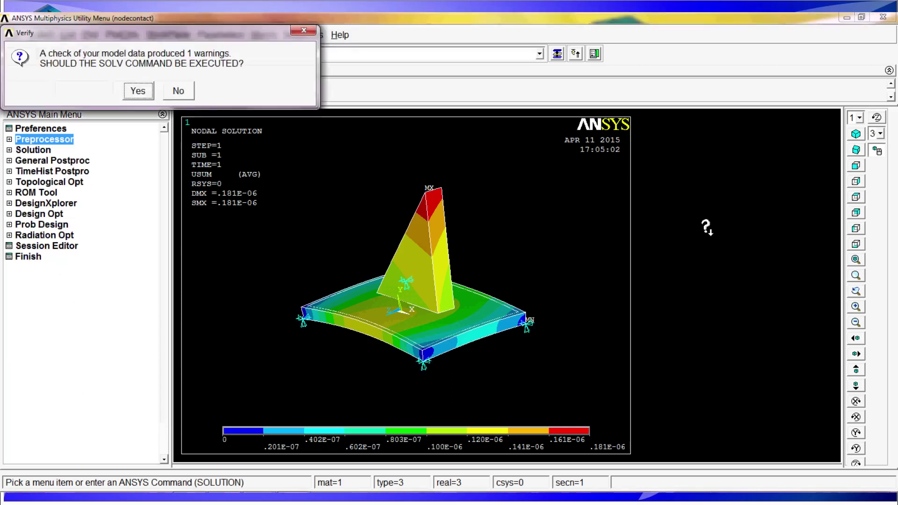
key(Return)
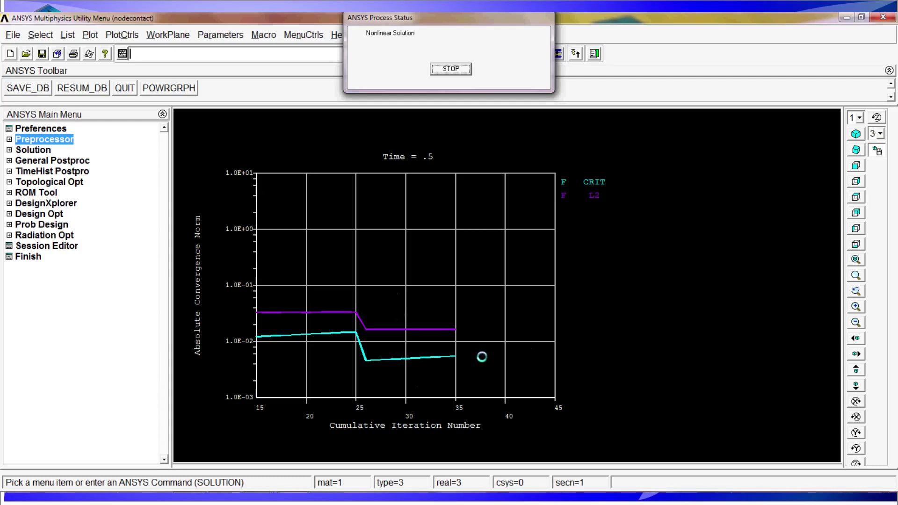
click(450, 69)
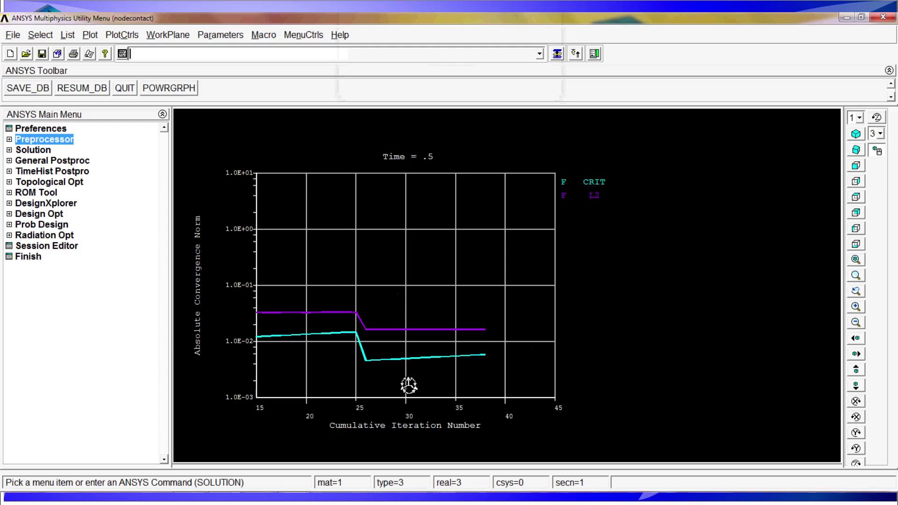
Check the type of analysis set for the solution and leave the New Analysis dialog
click(32, 151)
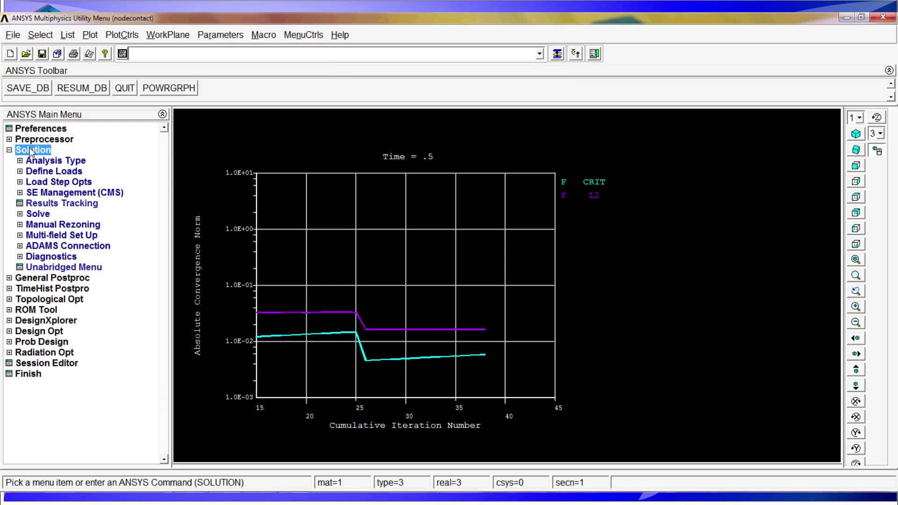
click(43, 161)
click(78, 173)
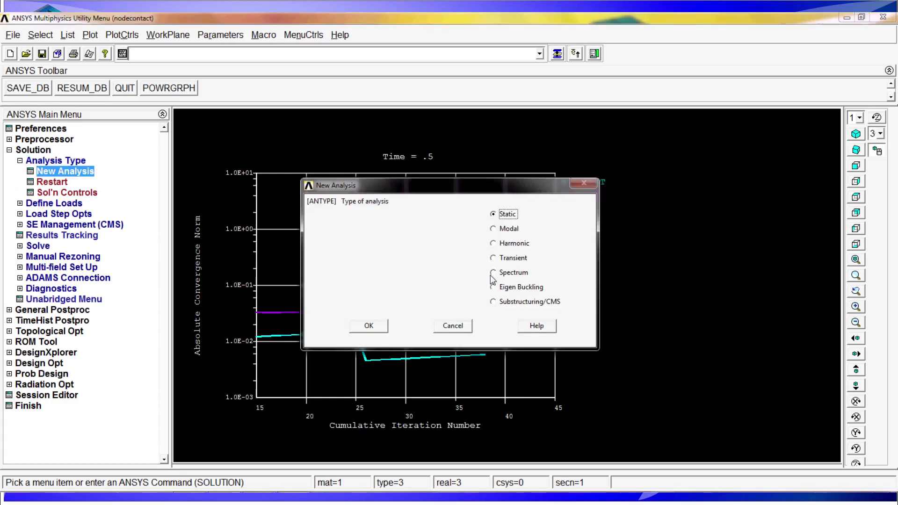
click(447, 326)
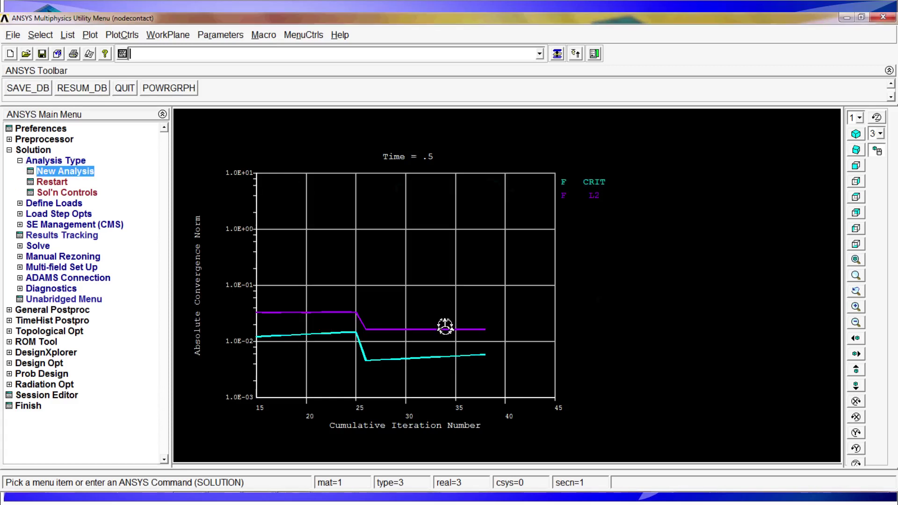
Plot the volumes, and set the node-to-surface contact pair's behavior of contact surface to No Separation (always) in its contact properties
text(vp)
key(Return)
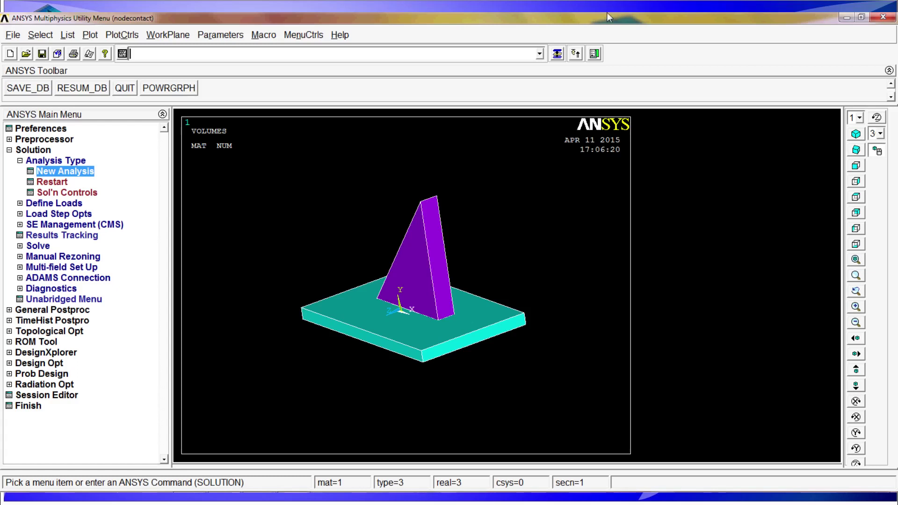
click(594, 54)
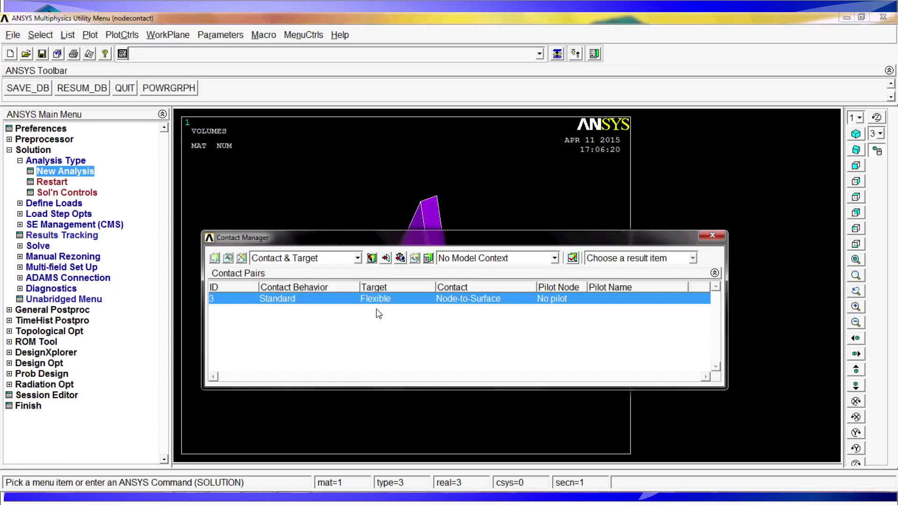
click(44, 139)
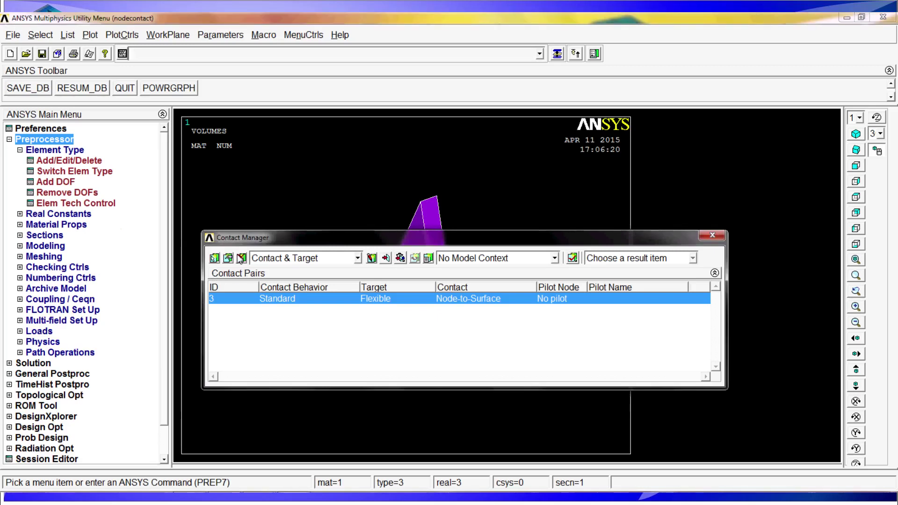
double_click(337, 299)
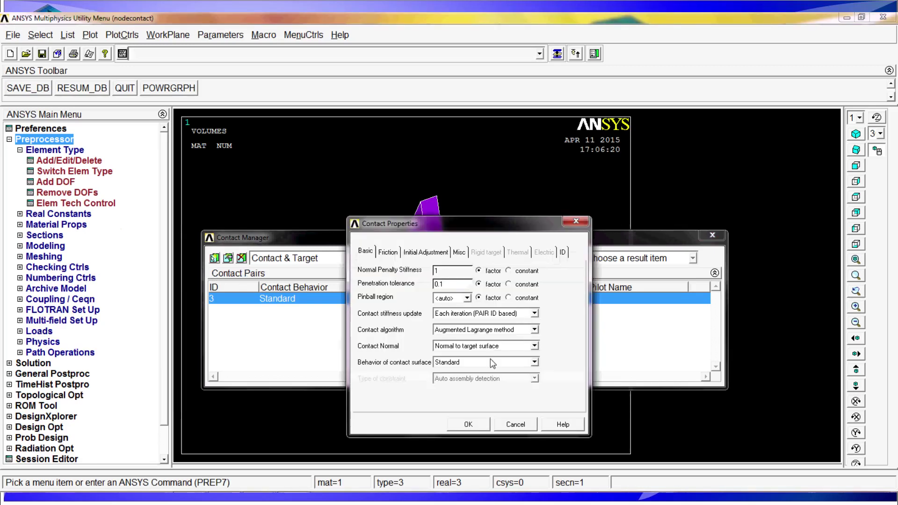
click(490, 361)
click(538, 394)
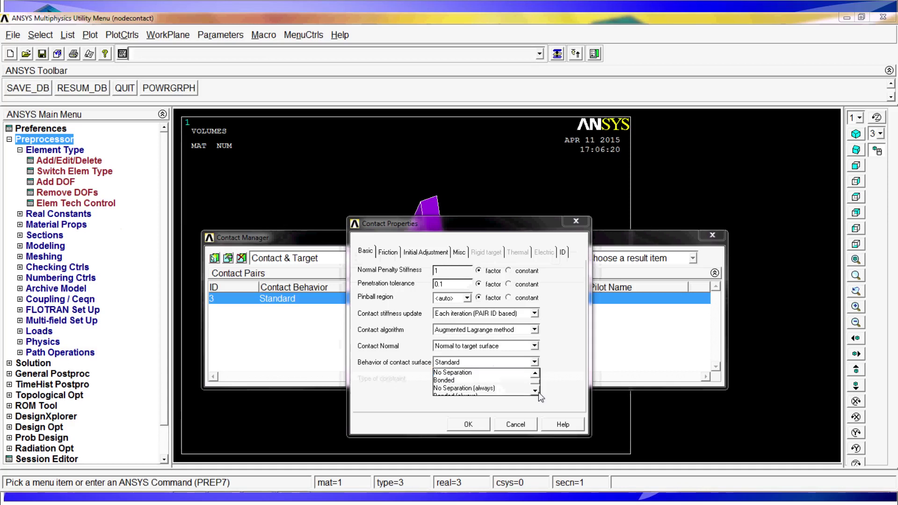
click(538, 394)
click(463, 380)
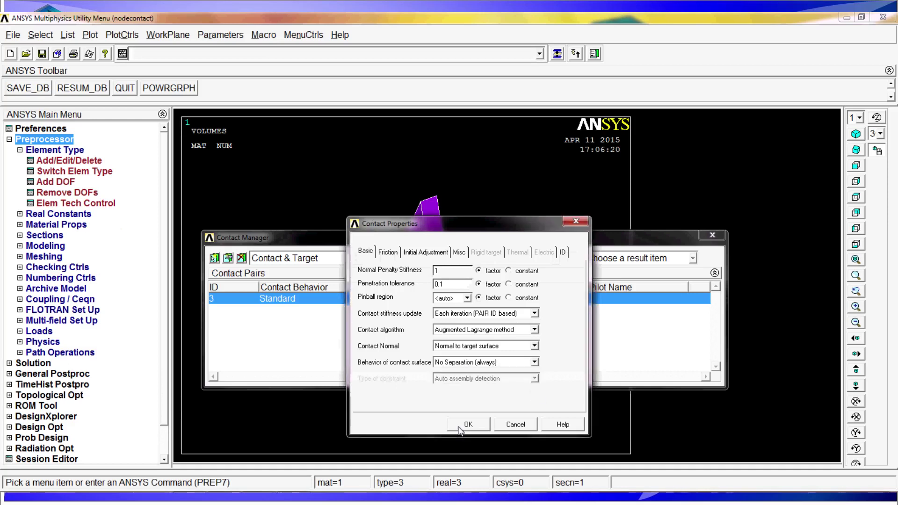
click(468, 425)
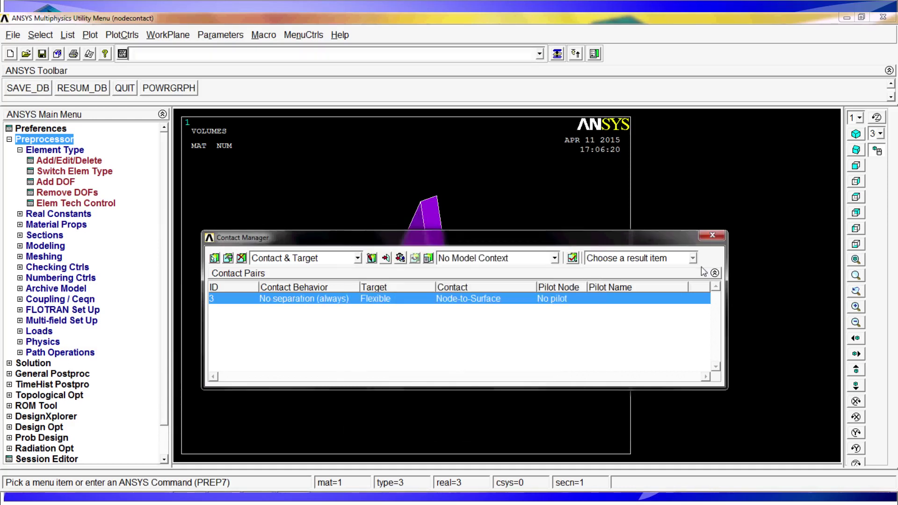
click(714, 236)
Try to solve the model with the No Separation (always) contact using /SOLU and SOLVE, and stop the running nonlinear solution
text(/solu)
key(Return)
text(solve)
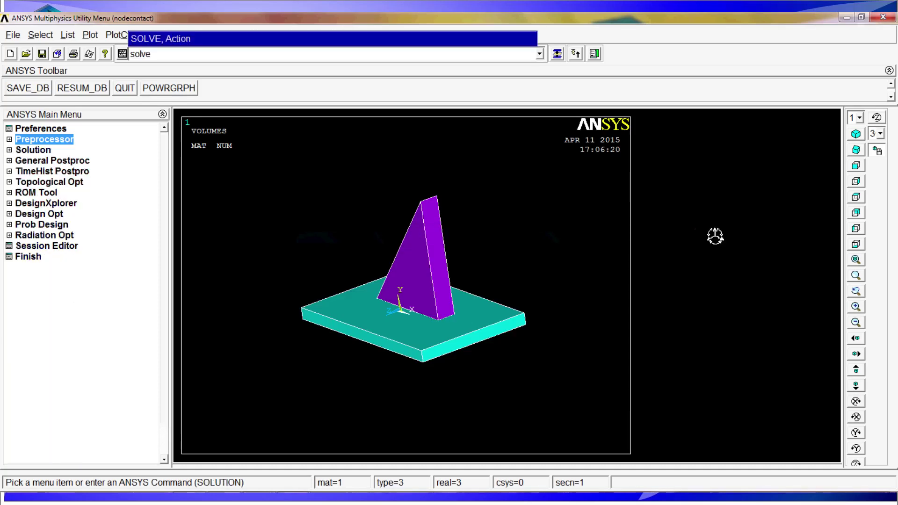
key(Return)
key(Return)
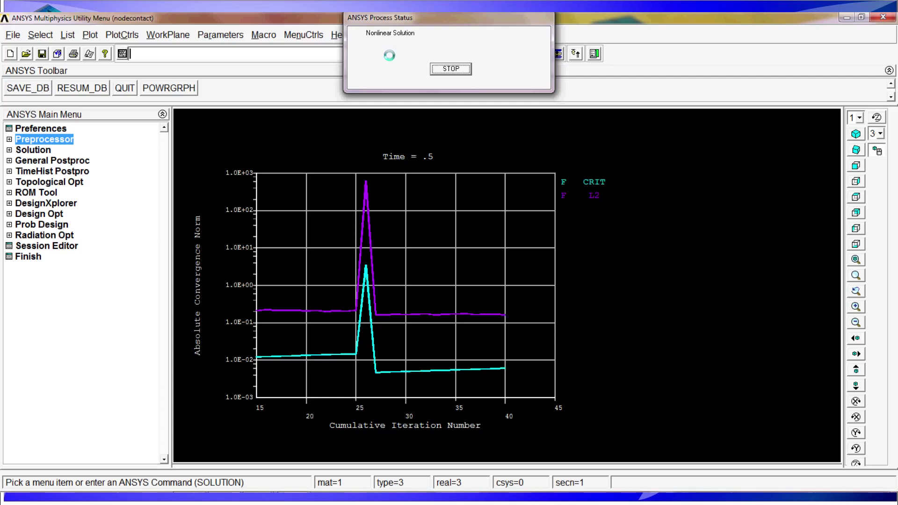
click(451, 69)
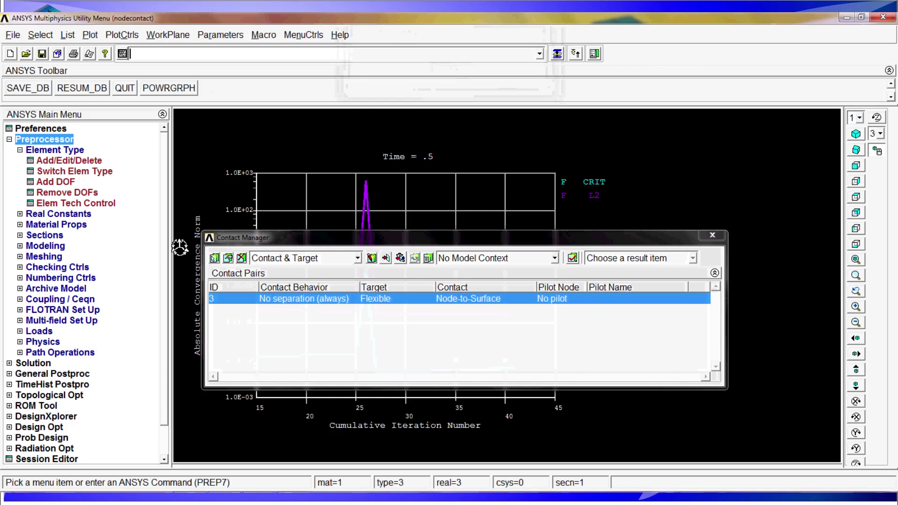
Set the node-to-surface contact pair's behavior of contact surface to Bonded (always) in its properties and close the Contact Manager
double_click(326, 333)
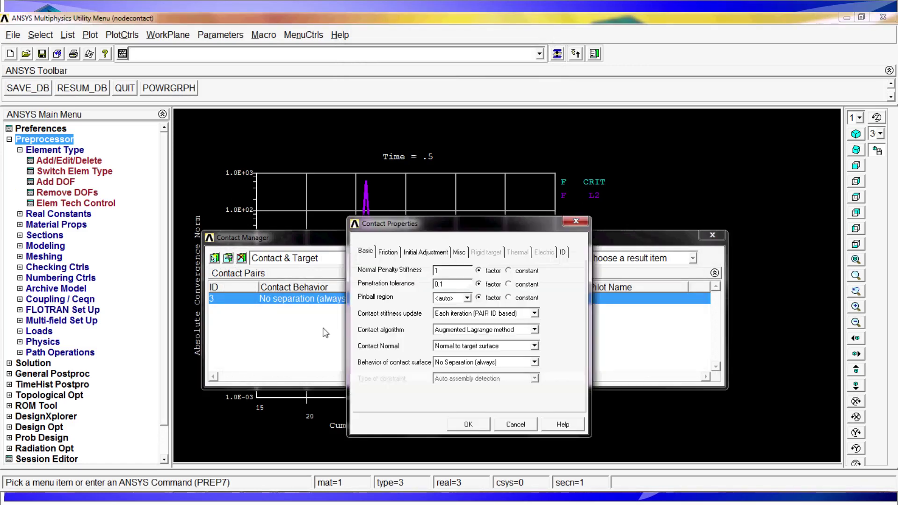
click(506, 363)
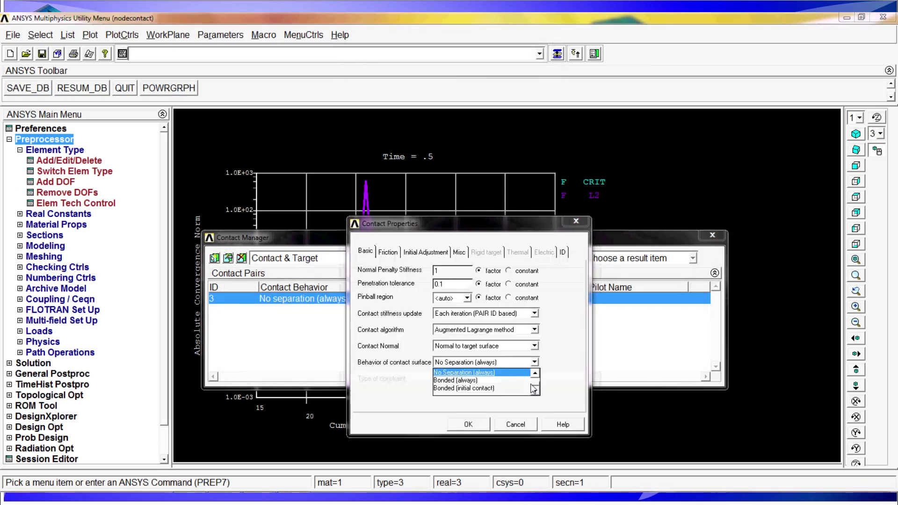
click(464, 381)
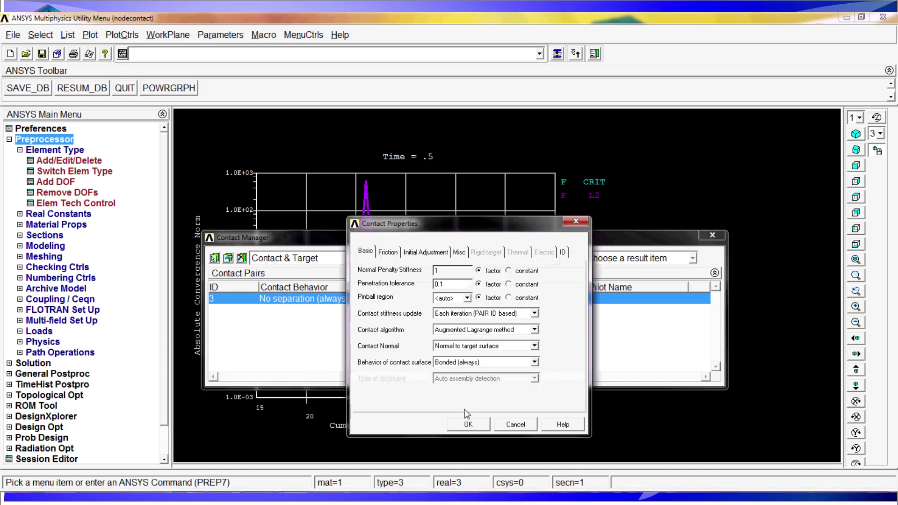
click(468, 423)
click(706, 233)
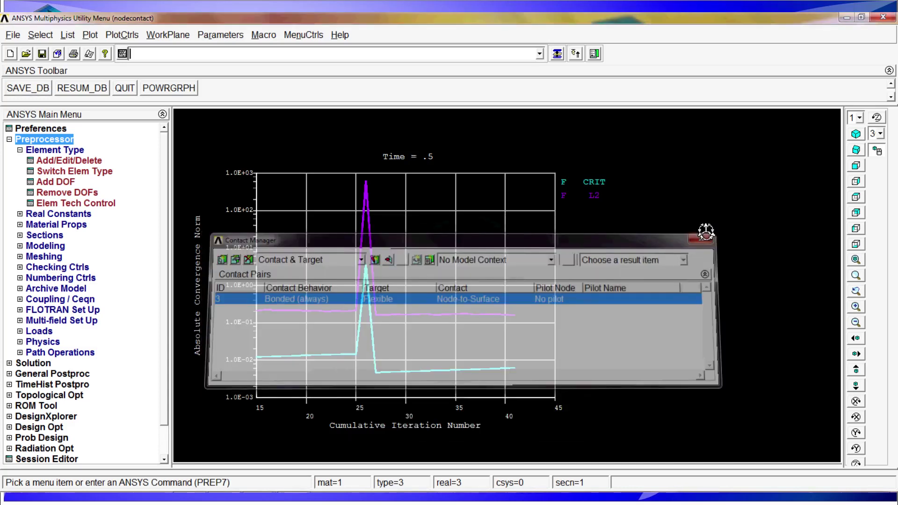
Solve the model with the Bonded (always) contact behavior using /SOLU and SOLVE, and dismiss the completion note
text(/solu)
key(Return)
text(solve)
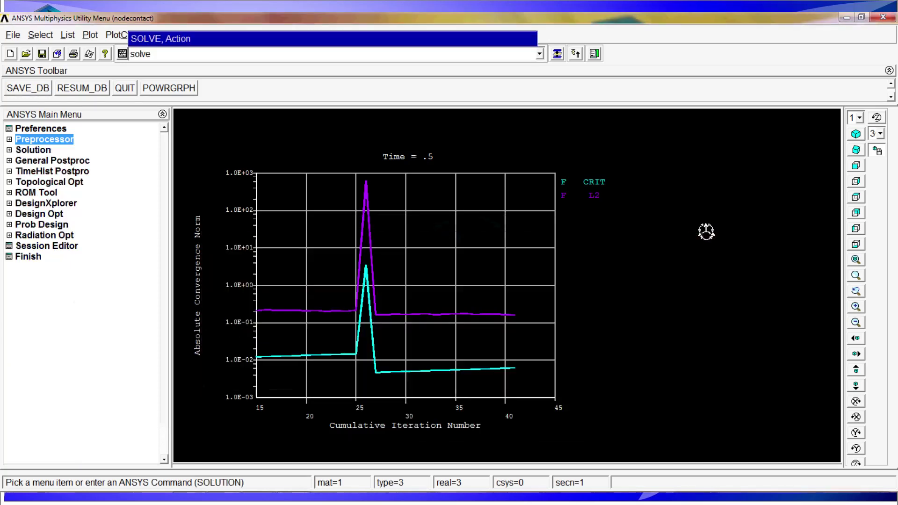
key(Return)
key(Return)
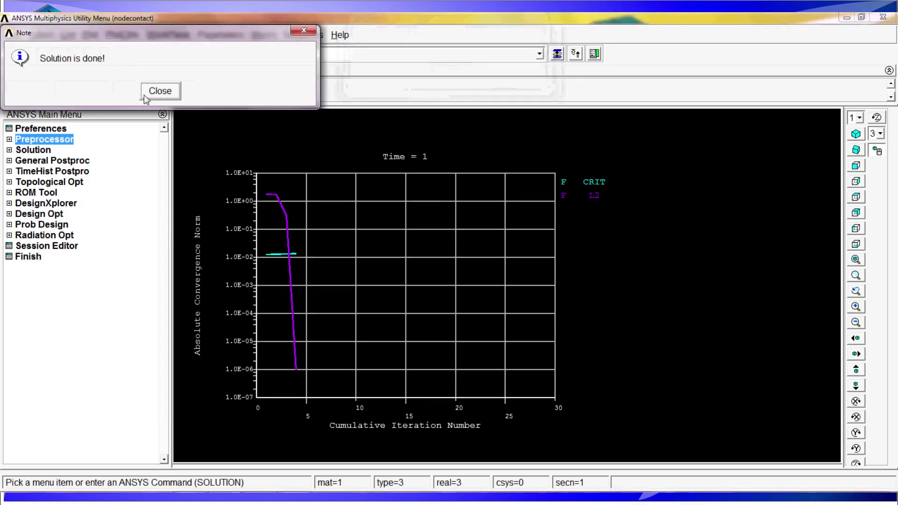
click(160, 90)
Enter the postprocessor with /POST1 and plot the displacement sum contour with PLNSOL,U,SUM
text(/post1)
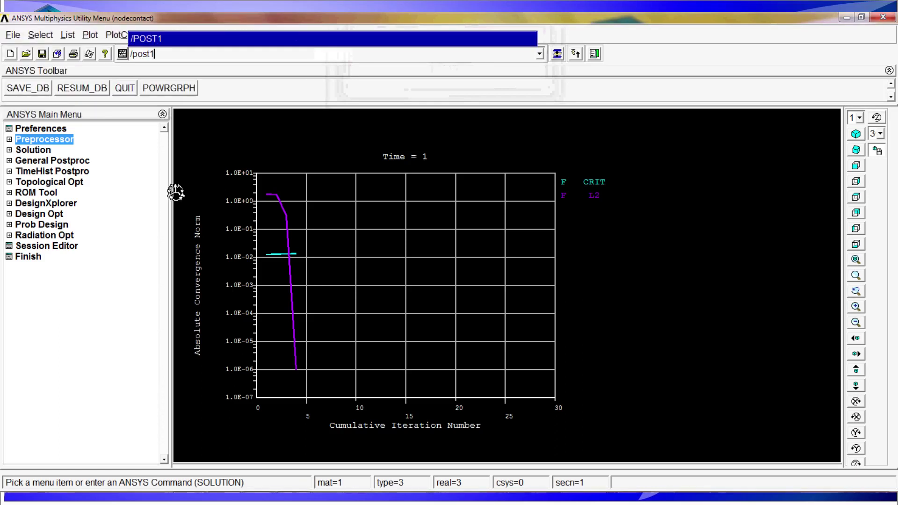
key(Return)
text(plnsol,u,sum)
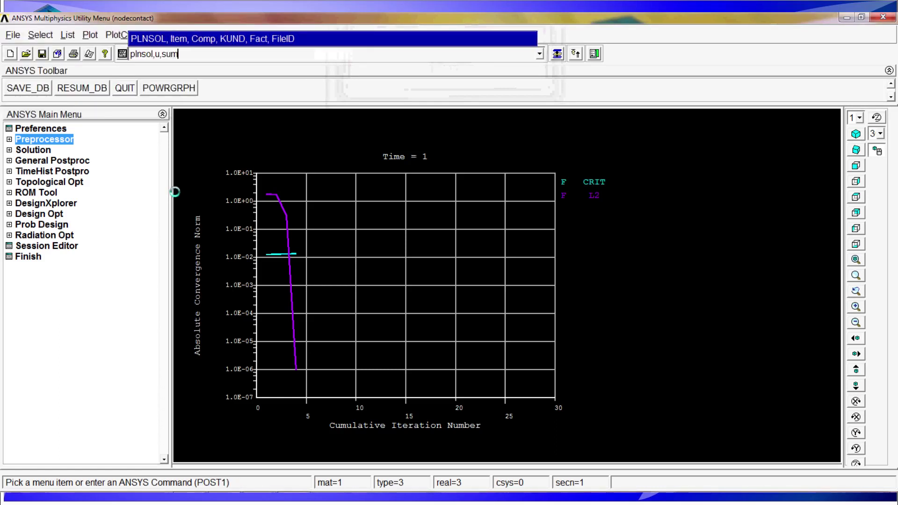
key(Return)
ctrl+right_drag(418, 349, 427, 350)
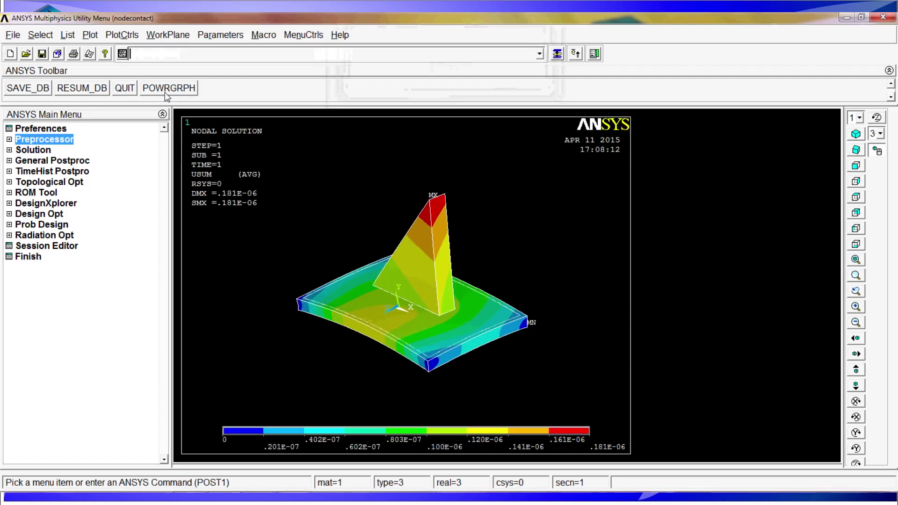
Open the save-and-exit options for ending the analysis session
click(126, 89)
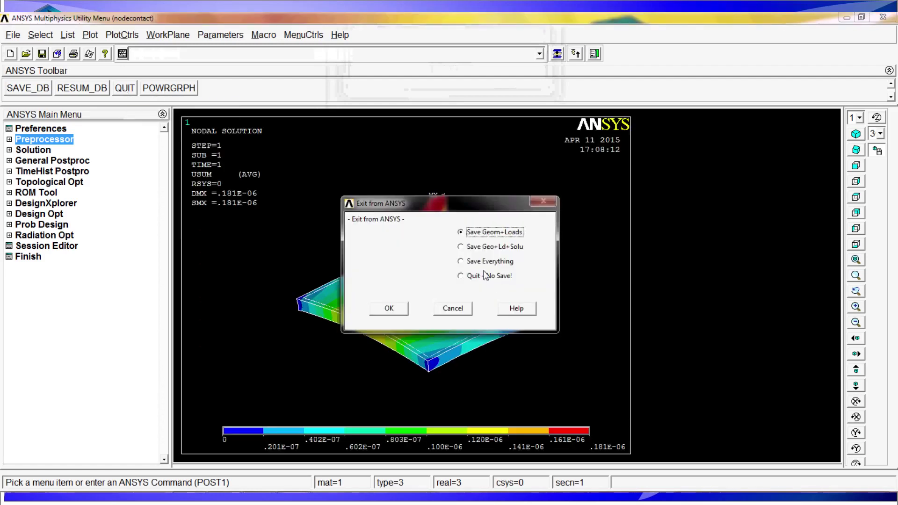